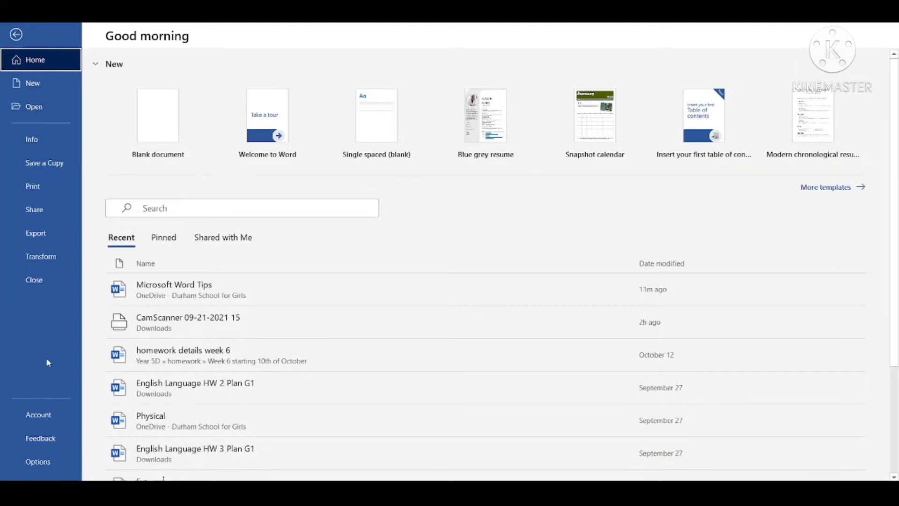
Try the Dark Gray Office theme in the account settings, switch it to Black, and return to the document.
left_click(40, 416)
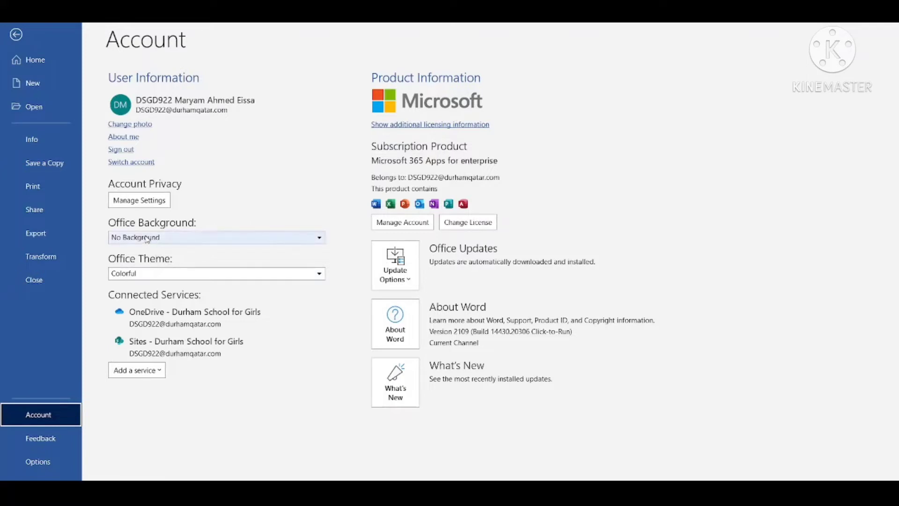
left_click(196, 276)
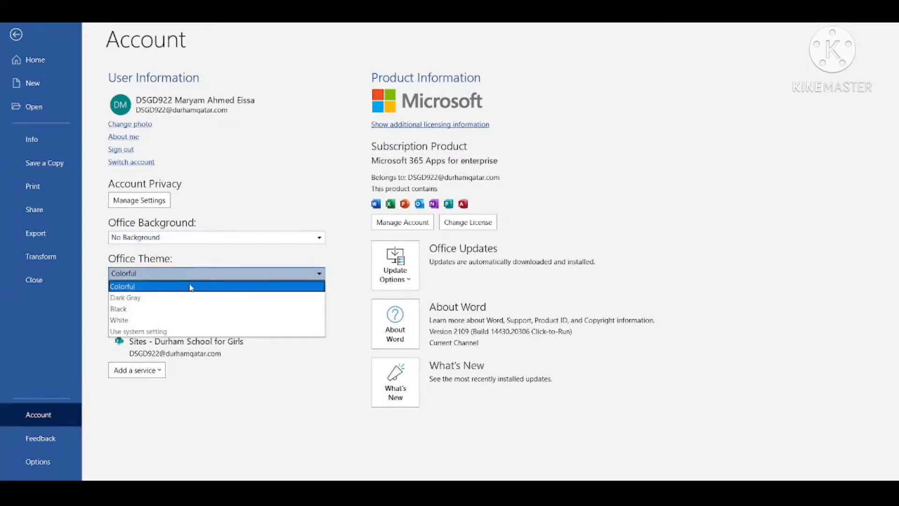
left_click(181, 300)
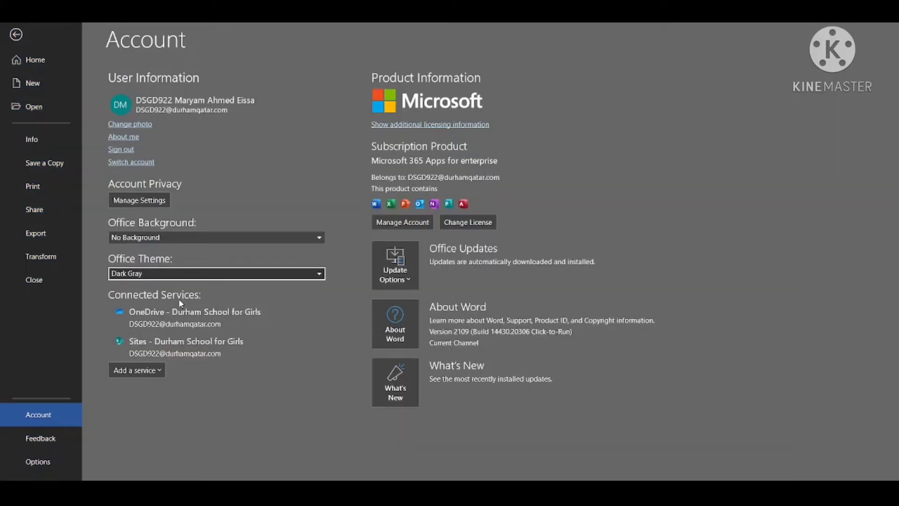
left_click(178, 278)
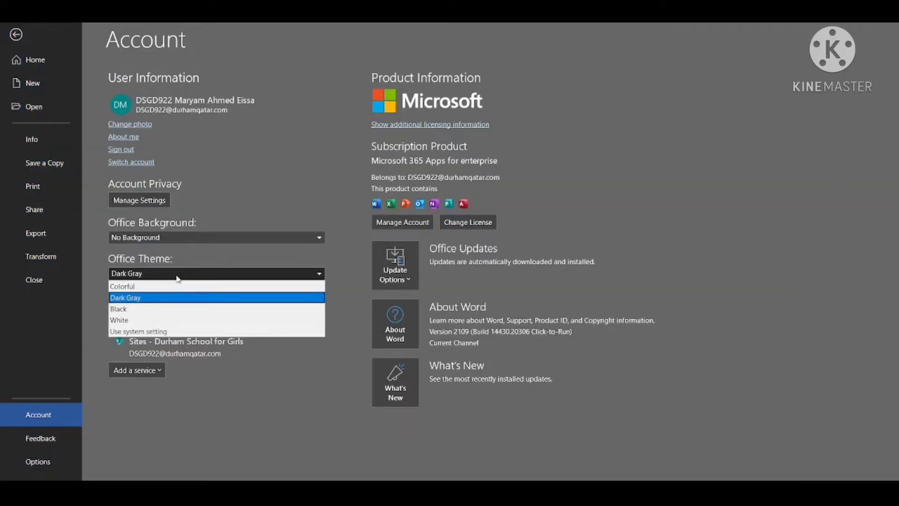
left_click(156, 310)
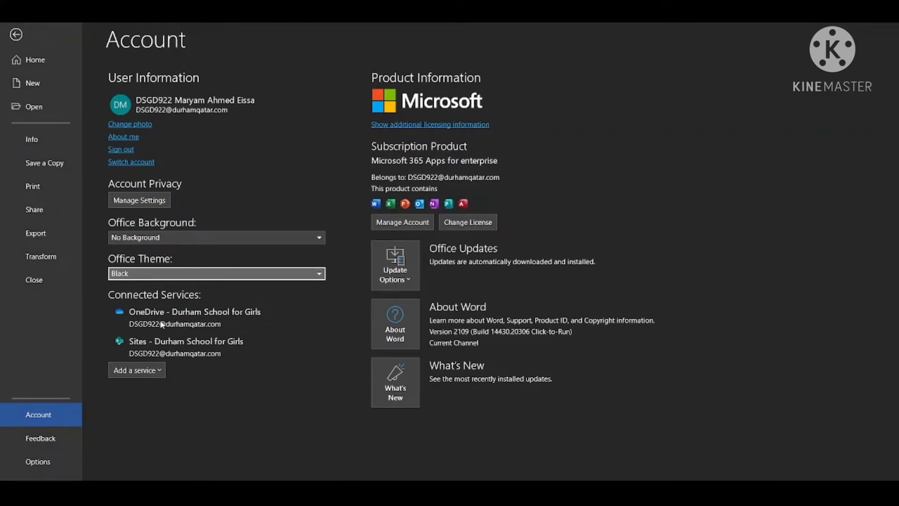
left_click(21, 40)
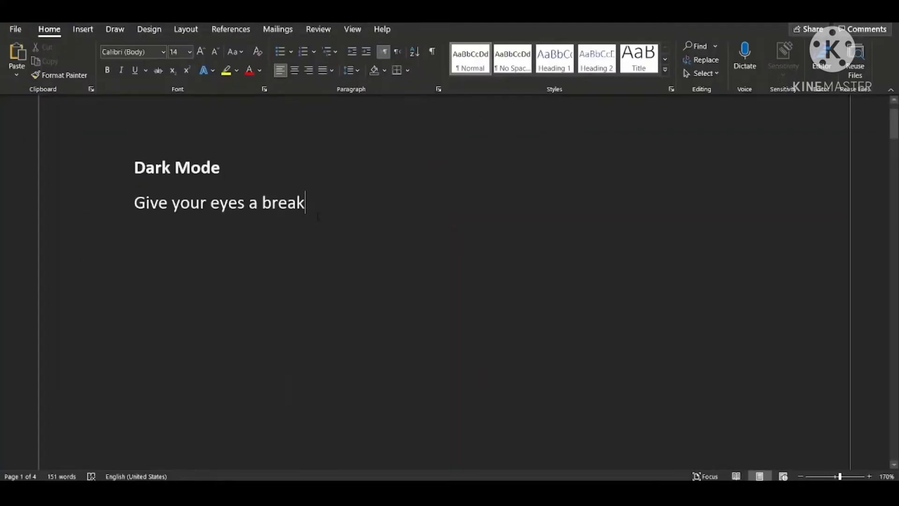
Recolor the line "Give your eyes a break" under the Dark Mode heading, first red and finally yellow.
left_click_drag(318, 216, 134, 206)
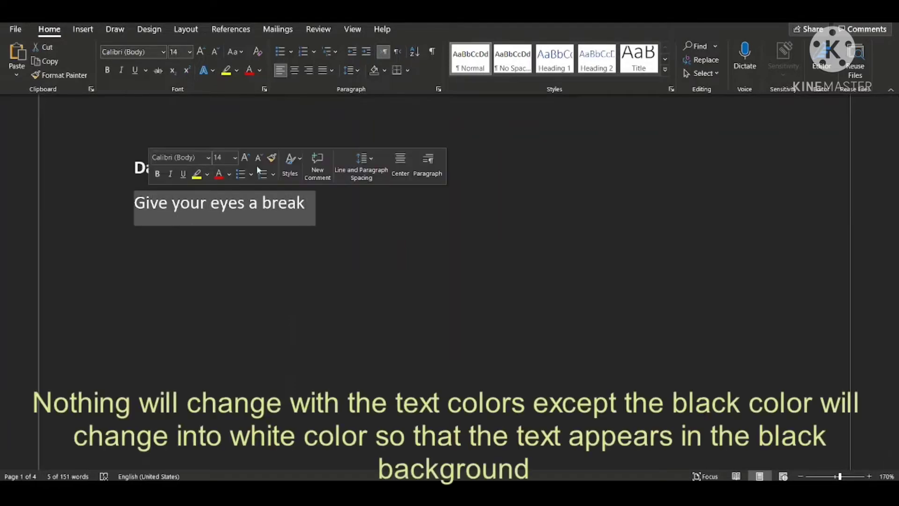
left_click(250, 70)
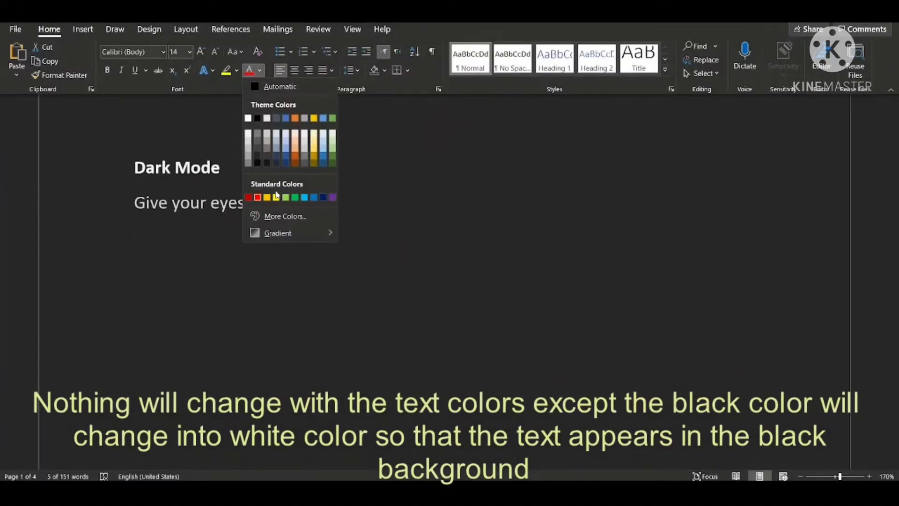
left_click(276, 197)
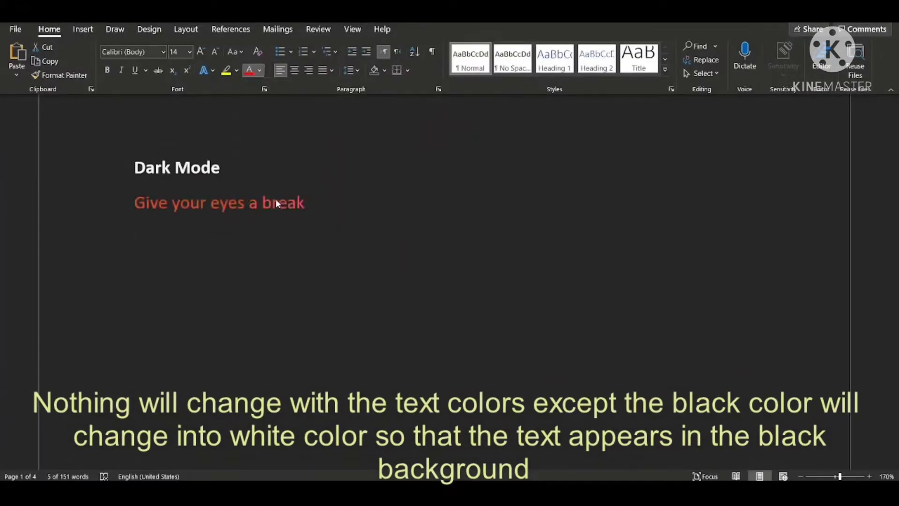
left_click(273, 219)
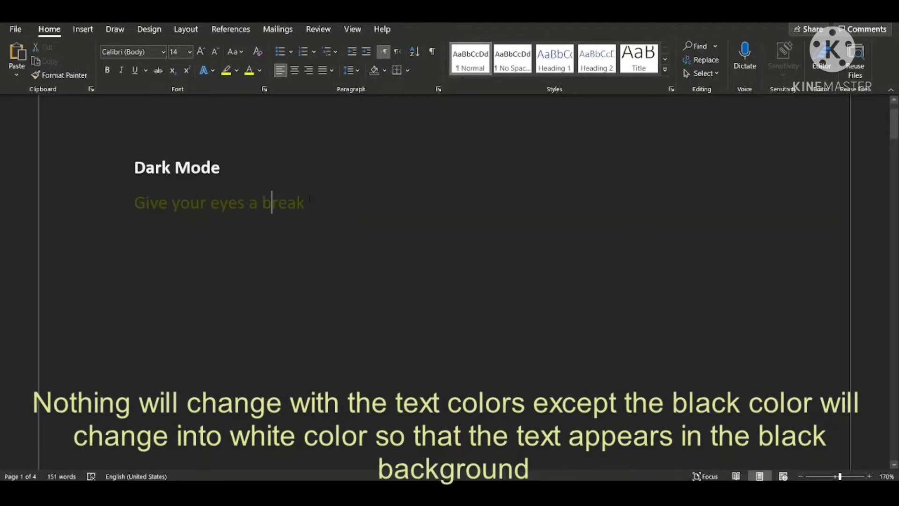
left_click_drag(310, 201, 135, 164)
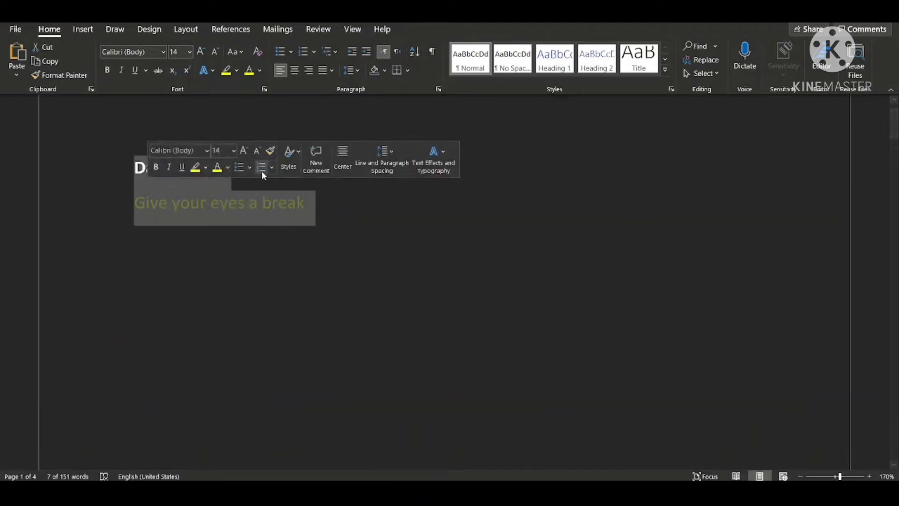
Open the print preview and page back from page 4 to the first page to check the page background.
left_click(15, 30)
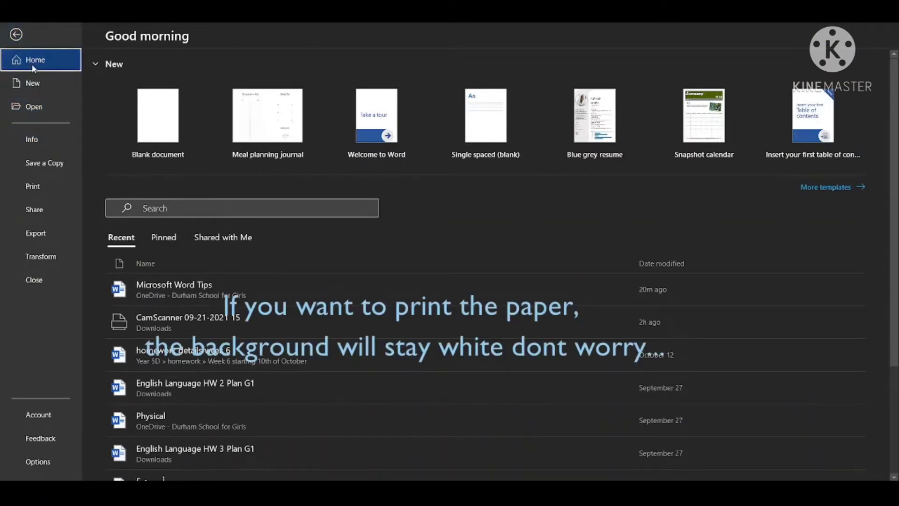
left_click(37, 184)
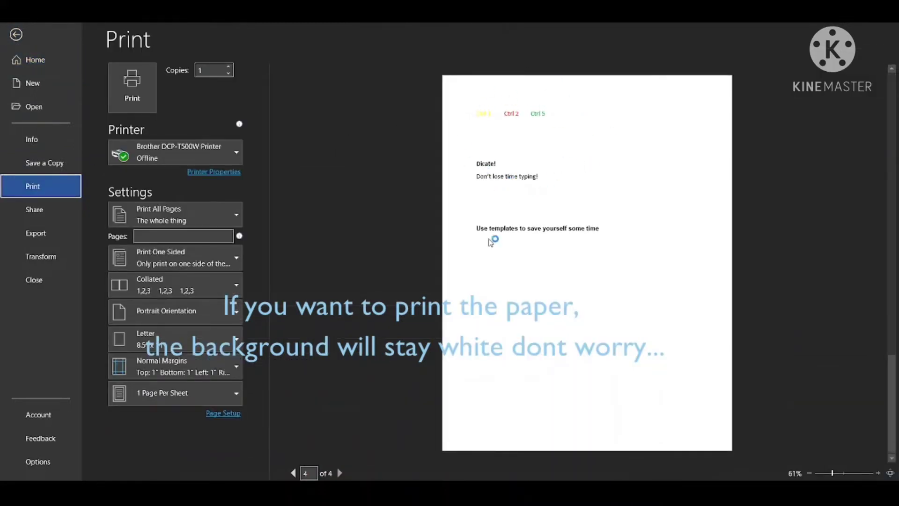
left_click(293, 473)
left_click(295, 472)
left_click(294, 473)
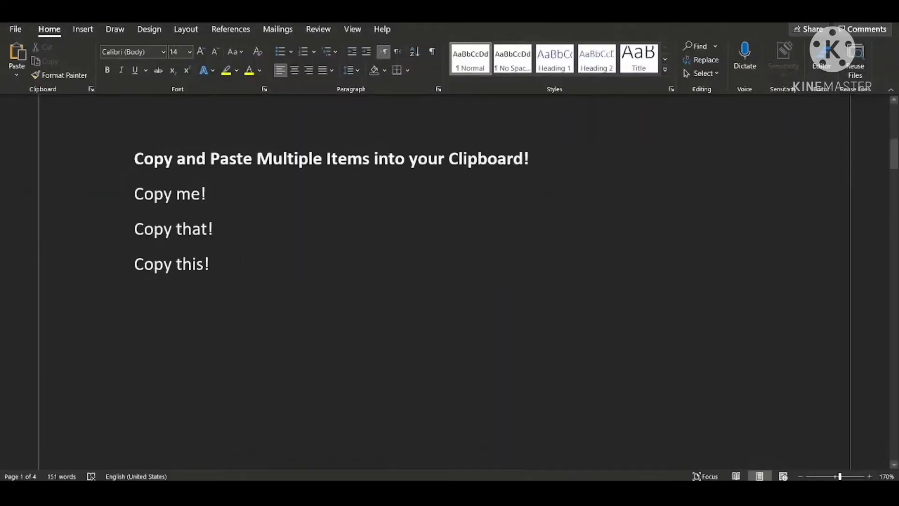
Copy the line "Copy me!" under the "Copy and Paste Multiple Items into your Clipboard!" heading.
left_click_drag(542, 160, 327, 160)
left_click_drag(134, 160, 577, 176)
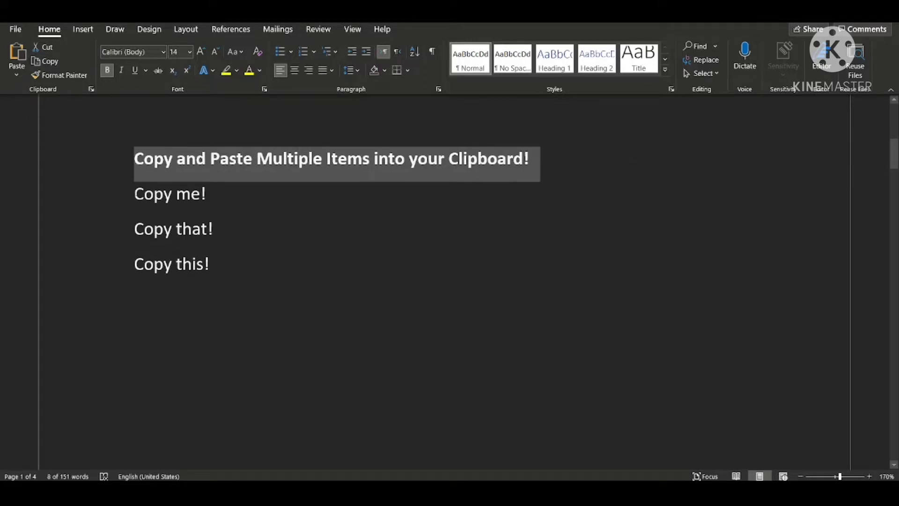
left_click_drag(134, 194, 194, 196)
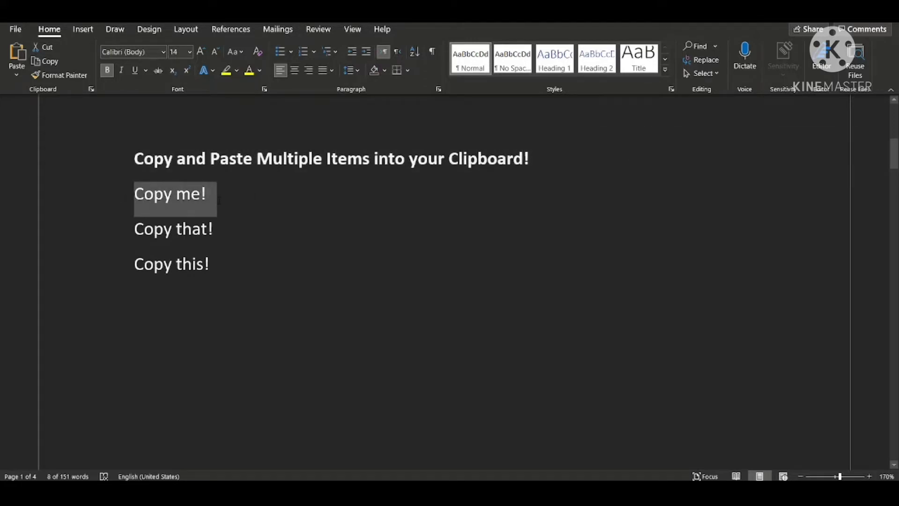
right_click(195, 196)
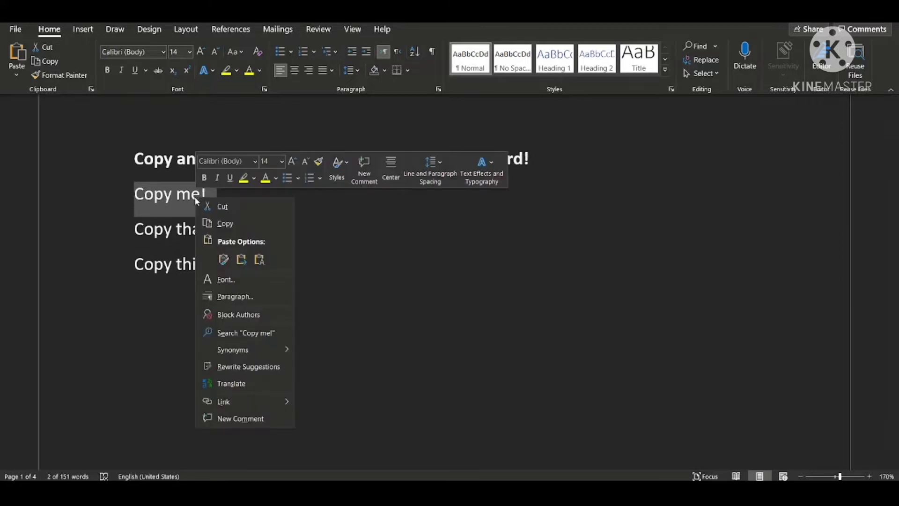
left_click(234, 220)
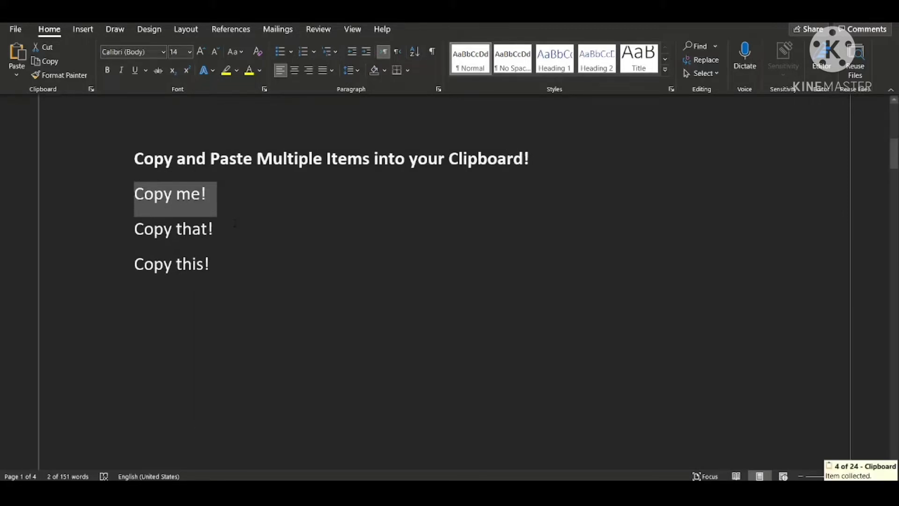
Copy the lines "Copy that!" and "Copy this!" one after the other as separate clipboard items.
left_click_drag(134, 229, 216, 232)
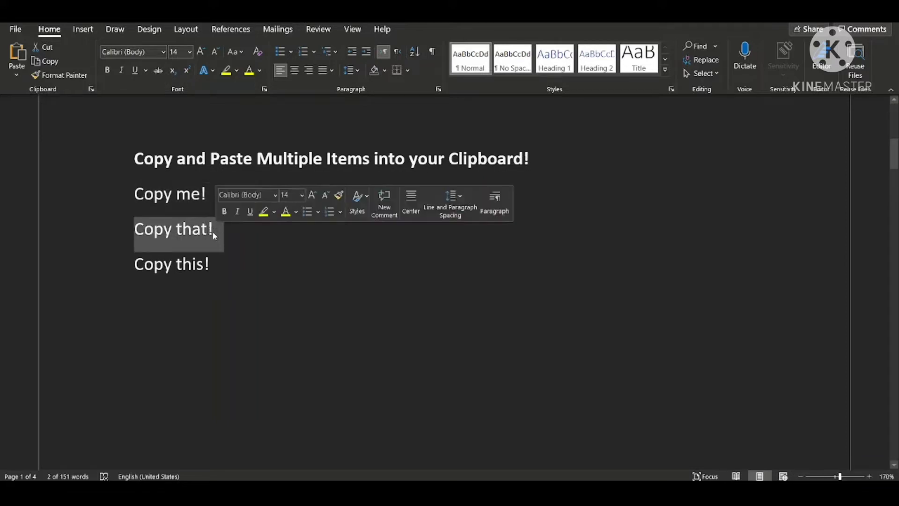
right_click(170, 231)
left_click(201, 258)
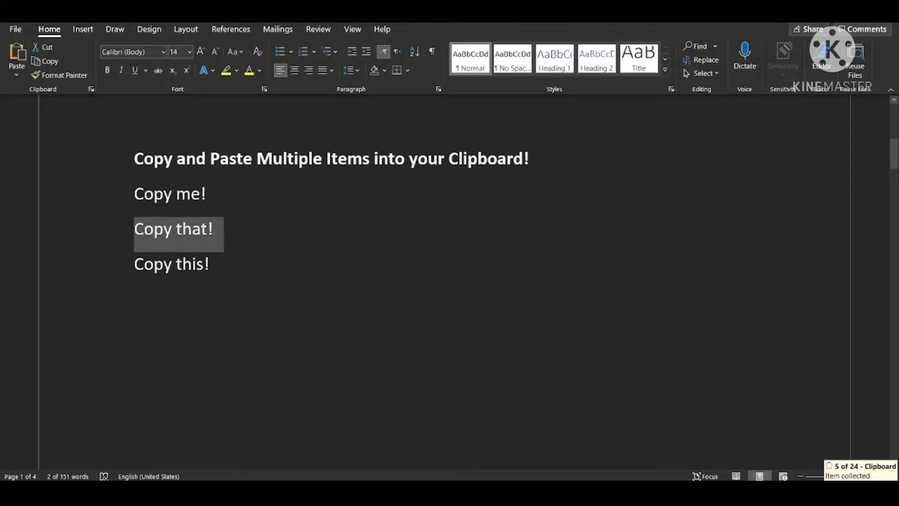
left_click_drag(135, 265, 218, 264)
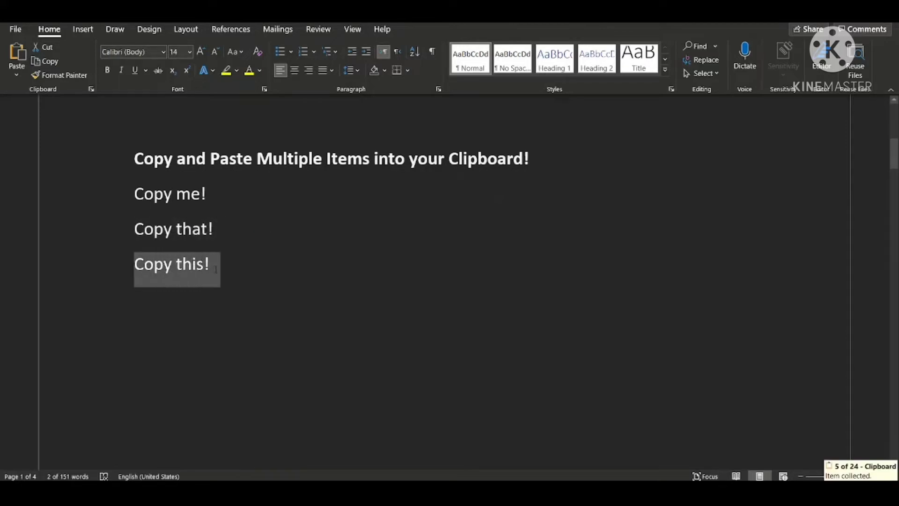
right_click(193, 259)
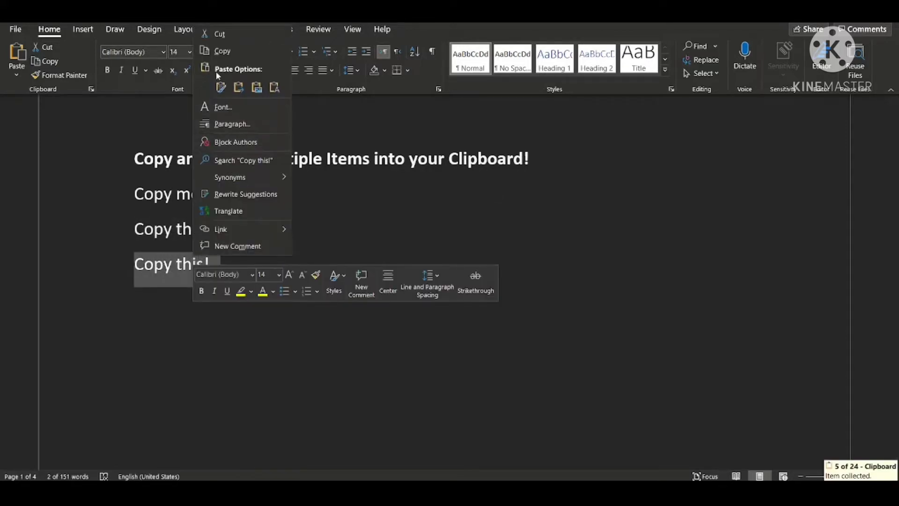
left_click(209, 50)
Paste the last copied item below the list, leaving a blank line, and color both "Copy this!" lines yellow.
left_click(219, 267)
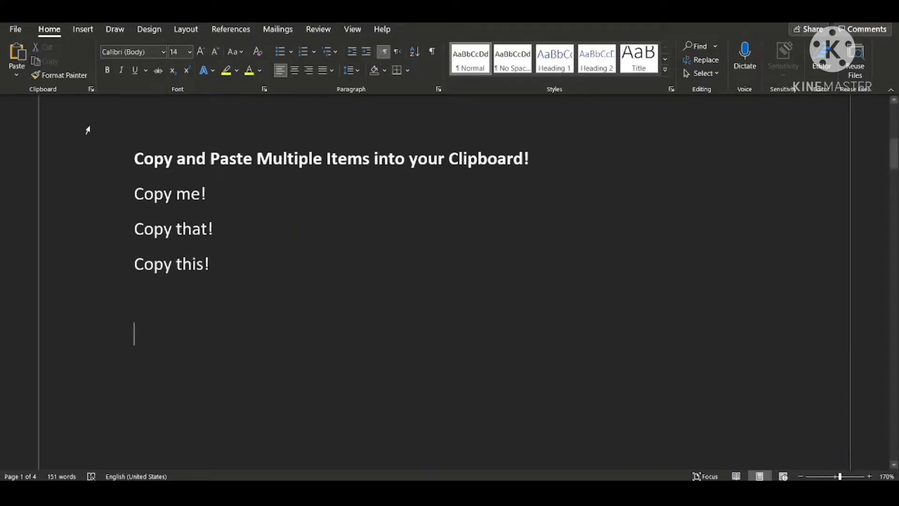
left_click(17, 55)
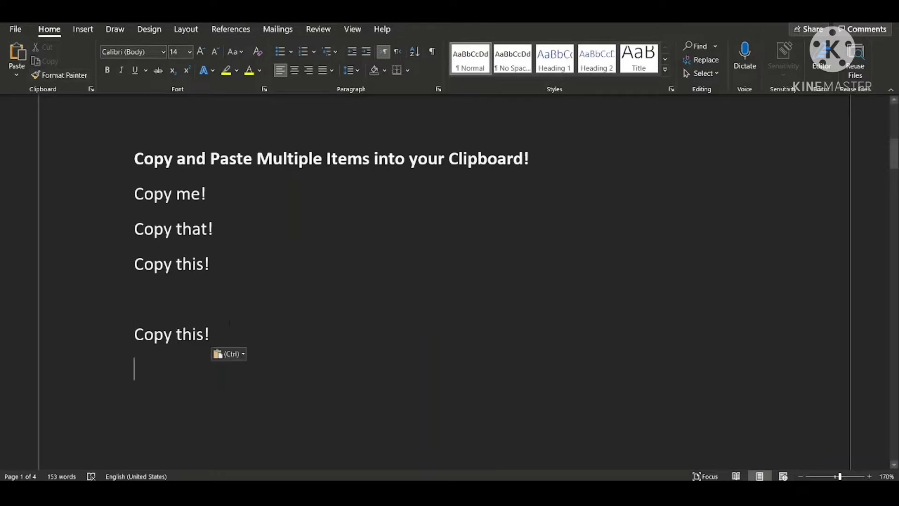
left_click_drag(218, 335, 123, 333)
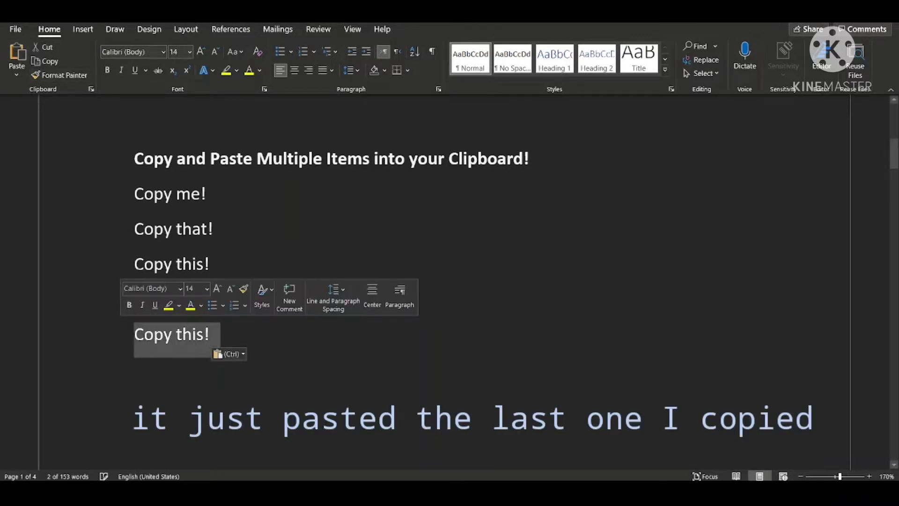
left_click(191, 306)
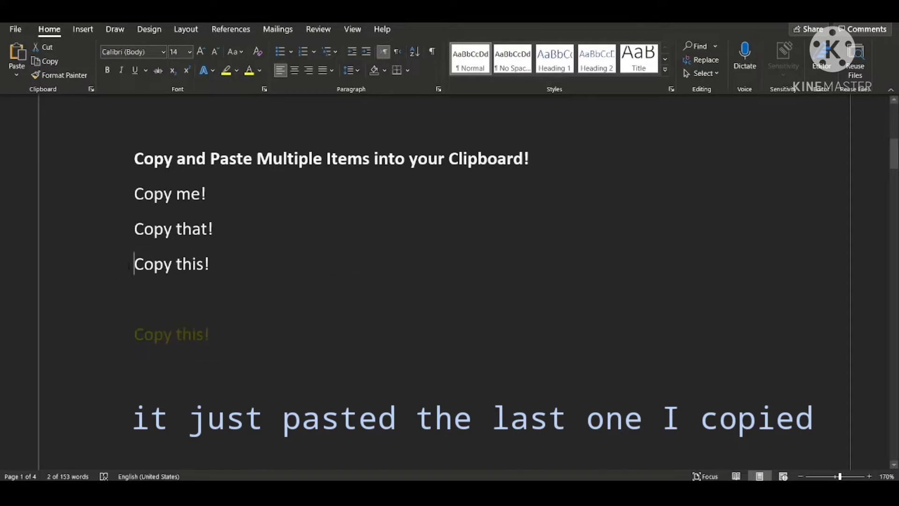
left_click_drag(134, 263, 220, 265)
left_click(296, 247)
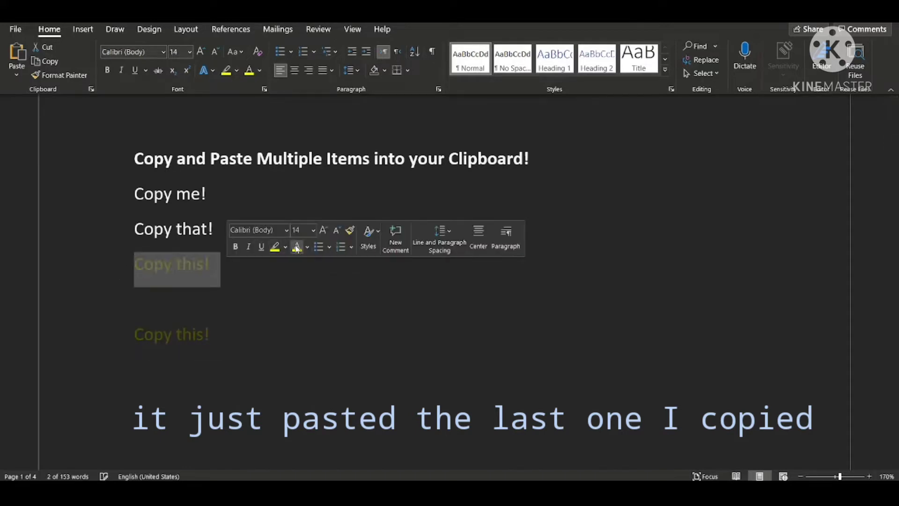
Paste "Copy this!", "Copy that!" and "Copy me!" from the clipboard history into the blank line between the yellow lines.
left_click(214, 319)
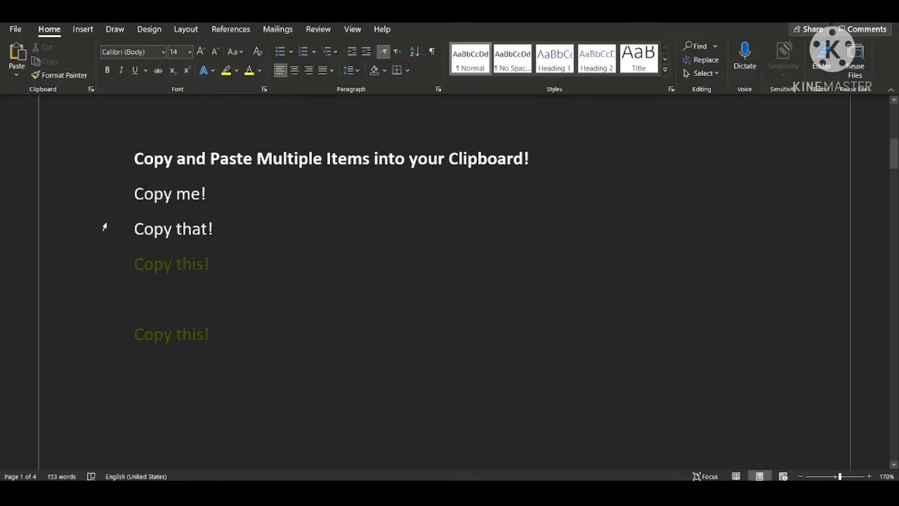
left_click(91, 90)
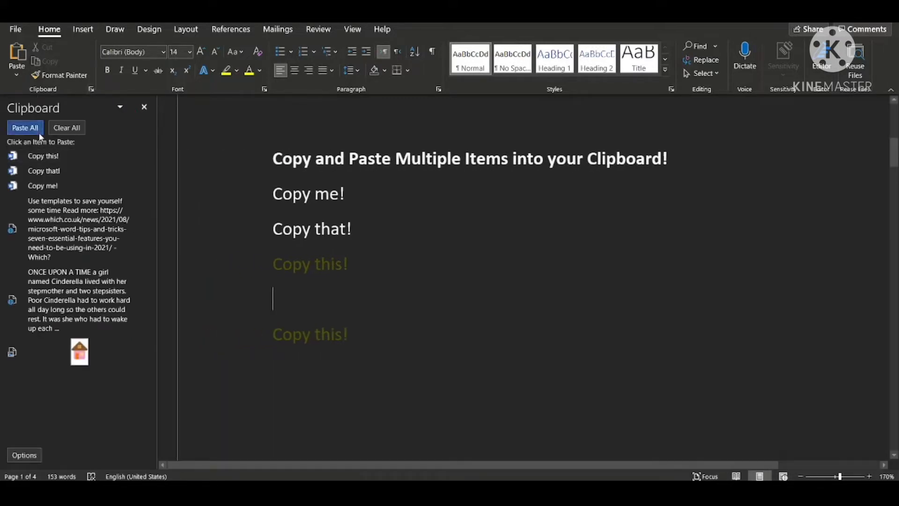
left_click(61, 156)
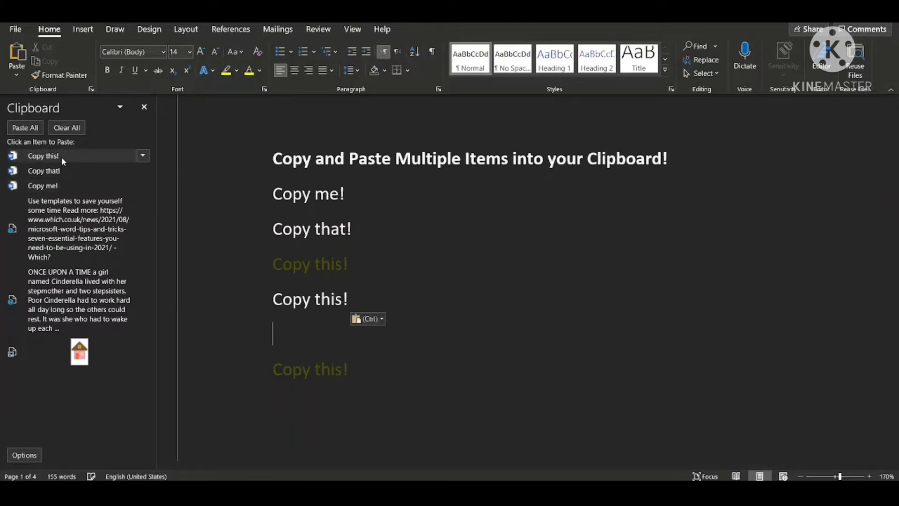
left_click(54, 171)
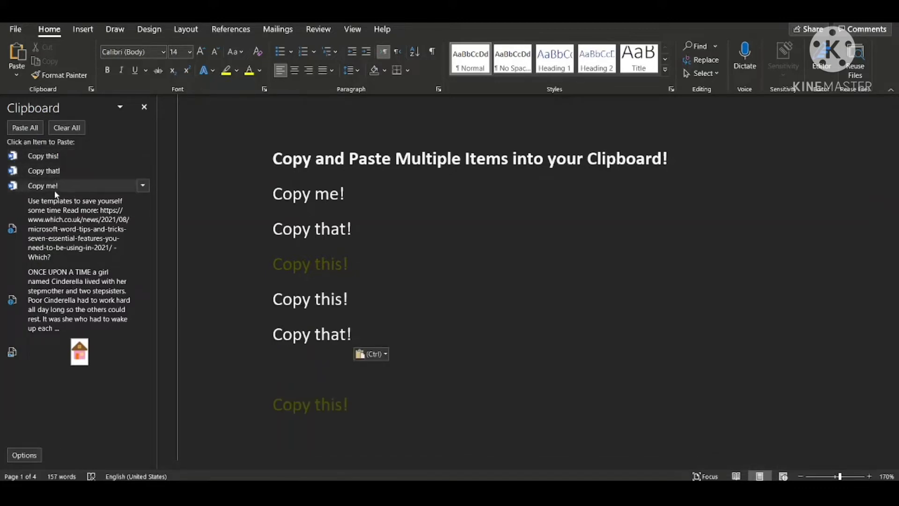
left_click(55, 189)
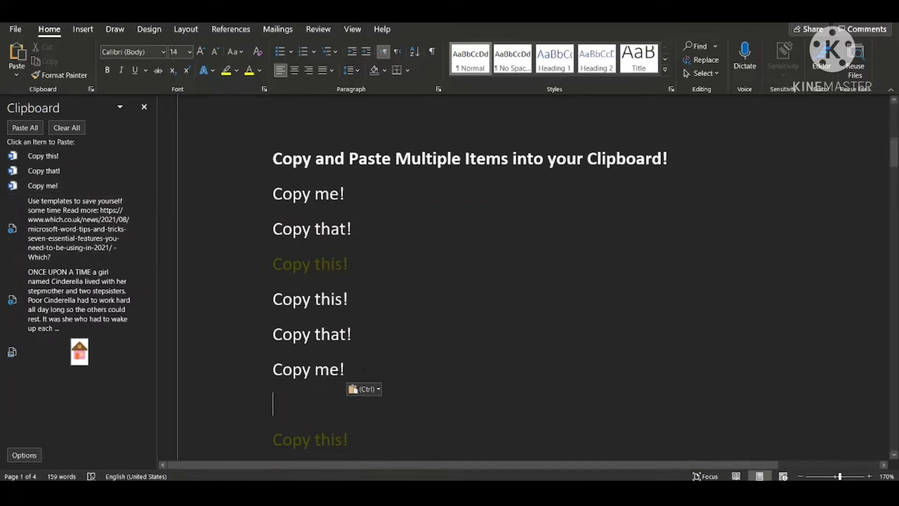
Apply yellow text highlighting to the three lines pasted from the clipboard history.
left_click_drag(276, 402, 257, 295)
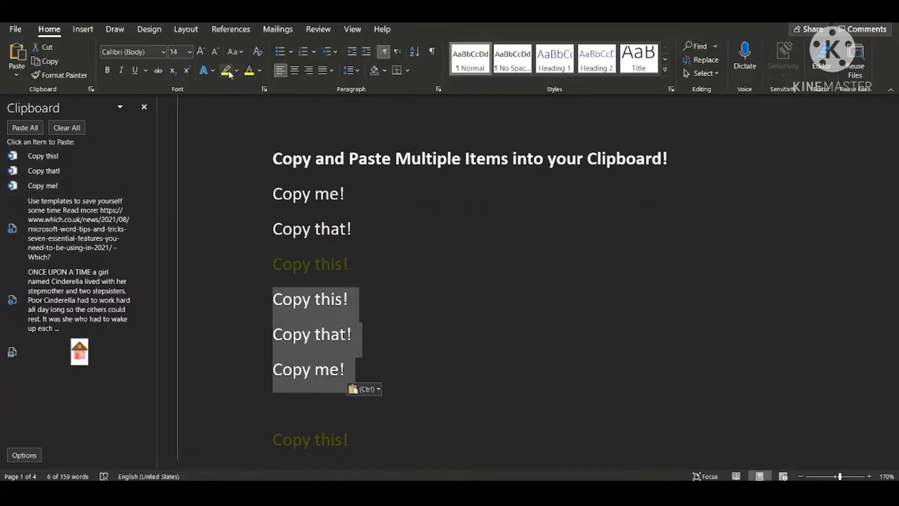
left_click(229, 74)
left_click(273, 299)
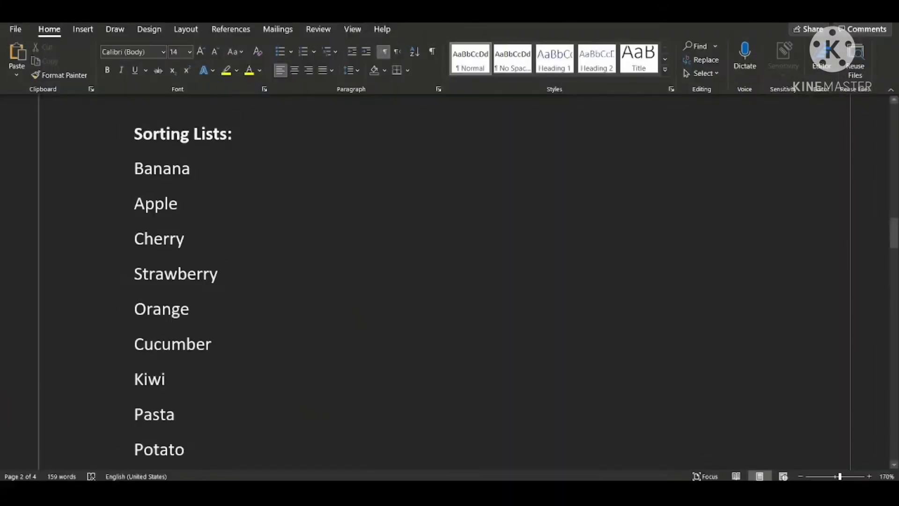
triple_click(243, 134)
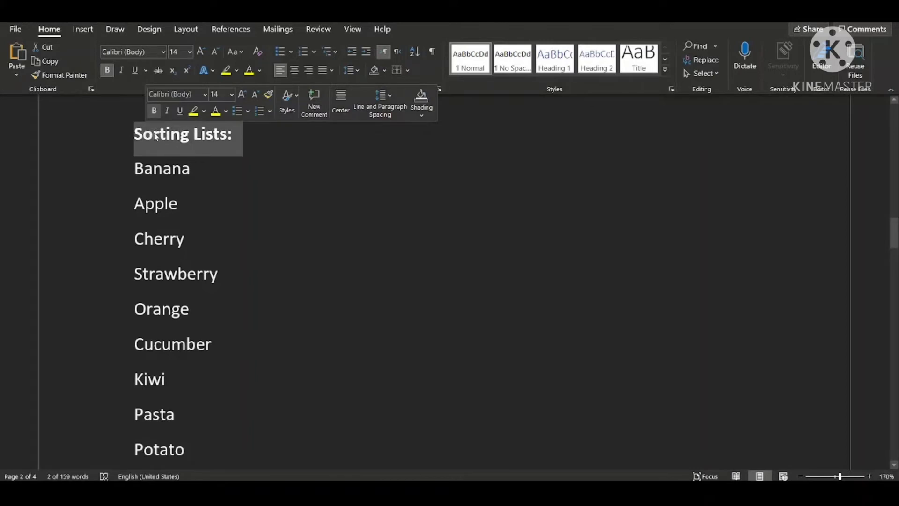
left_click(201, 179)
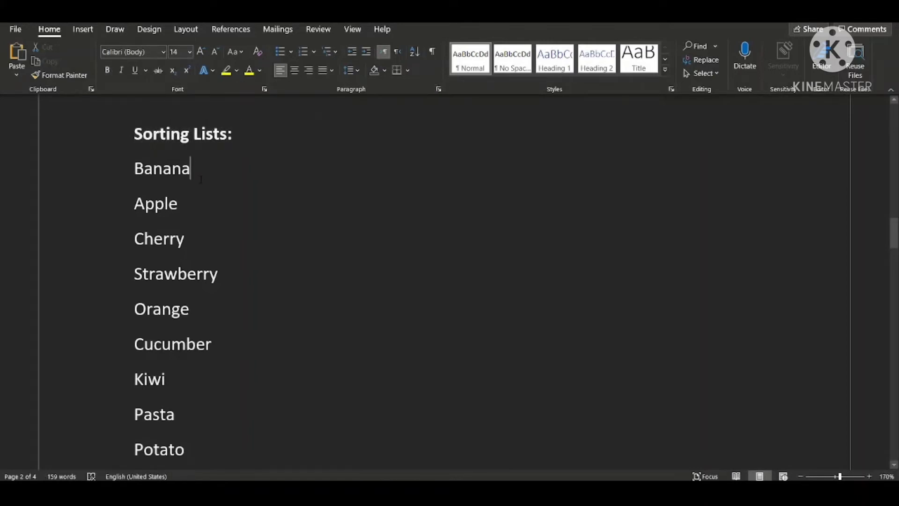
Sort the word list under "Sorting Lists:", from Banana to Lettus, by Paragraphs as Text in ascending order.
scroll(201, 180, "down", 3, "ctrl")
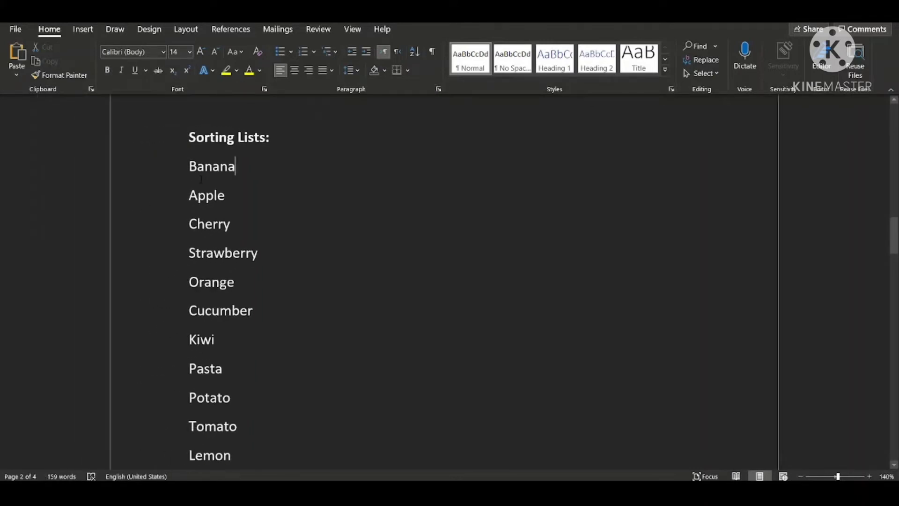
scroll(200, 180, "down", 2)
scroll(201, 179, "up", 1)
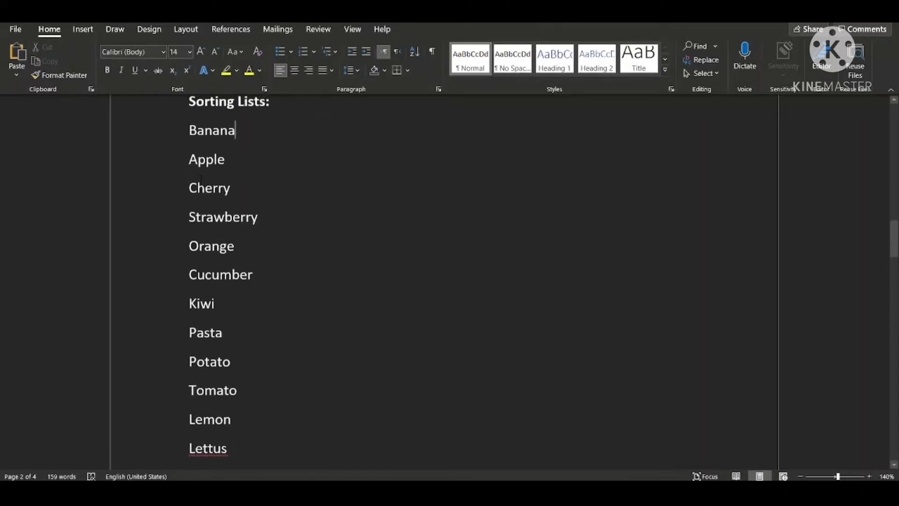
scroll(201, 180, "up", 1)
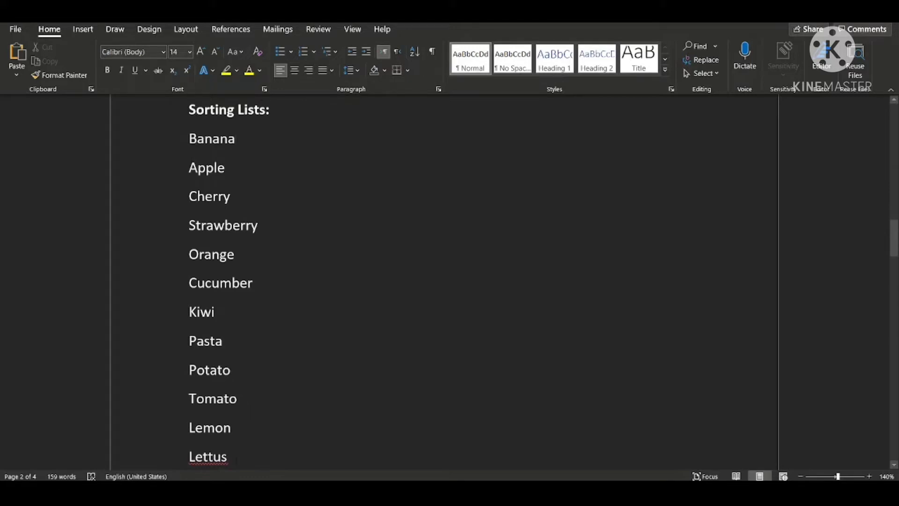
left_click_drag(229, 457, 161, 301)
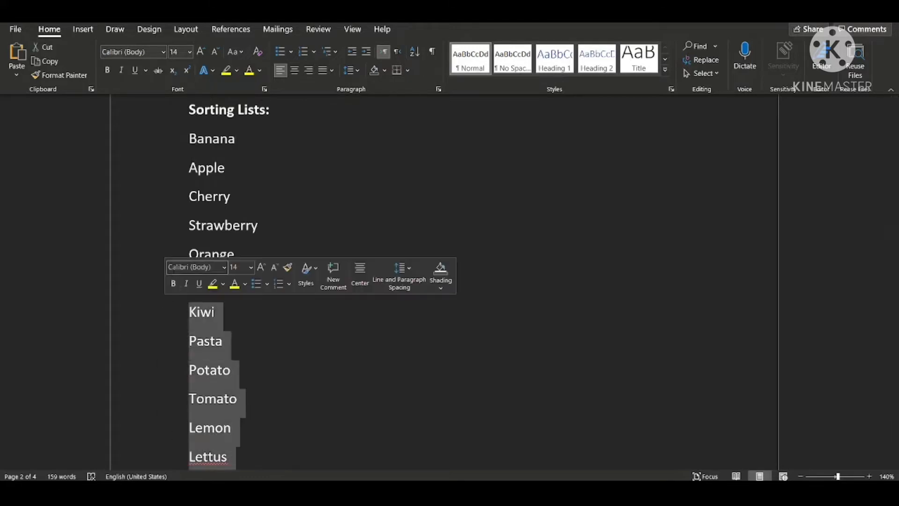
left_click_drag(188, 140, 257, 457)
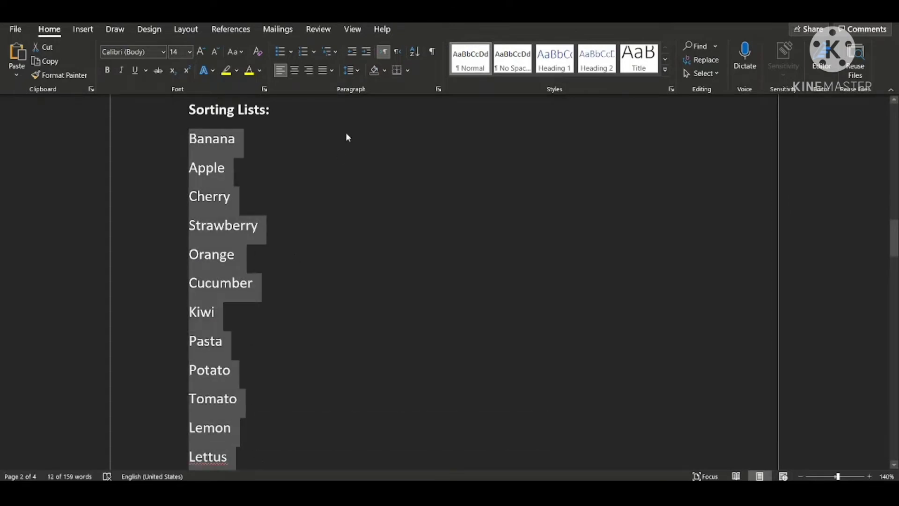
left_click(414, 52)
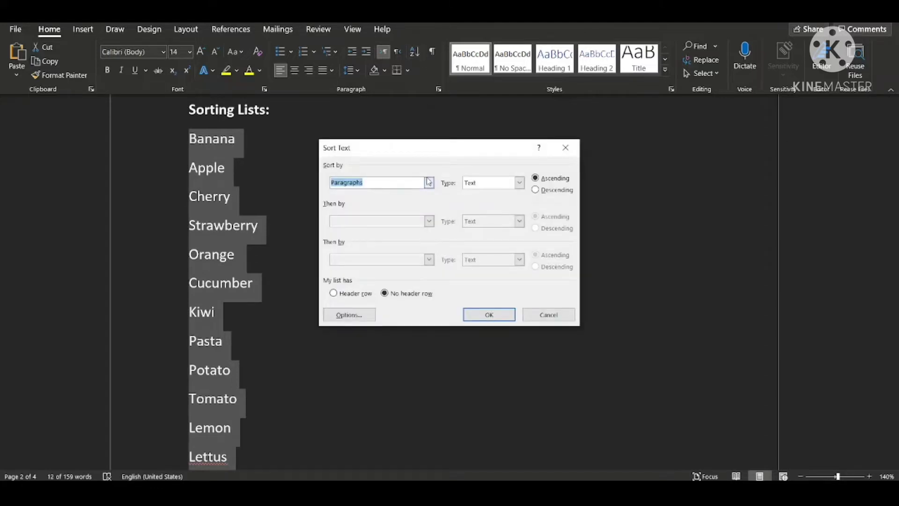
left_click(429, 182)
left_click(373, 197)
left_click(521, 183)
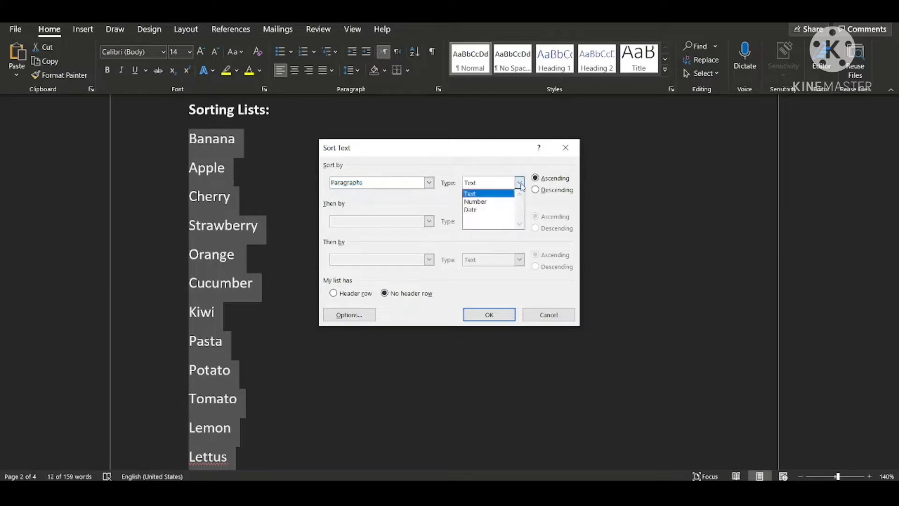
left_click(499, 195)
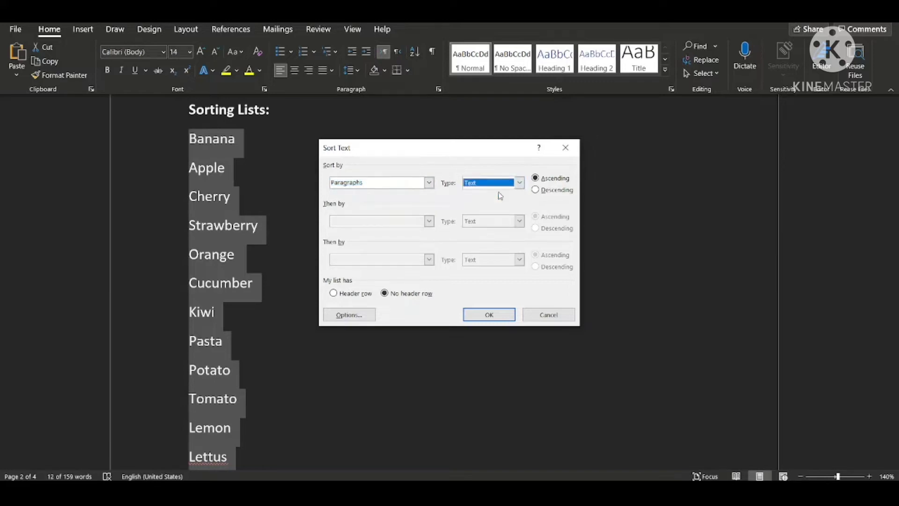
left_click(538, 180)
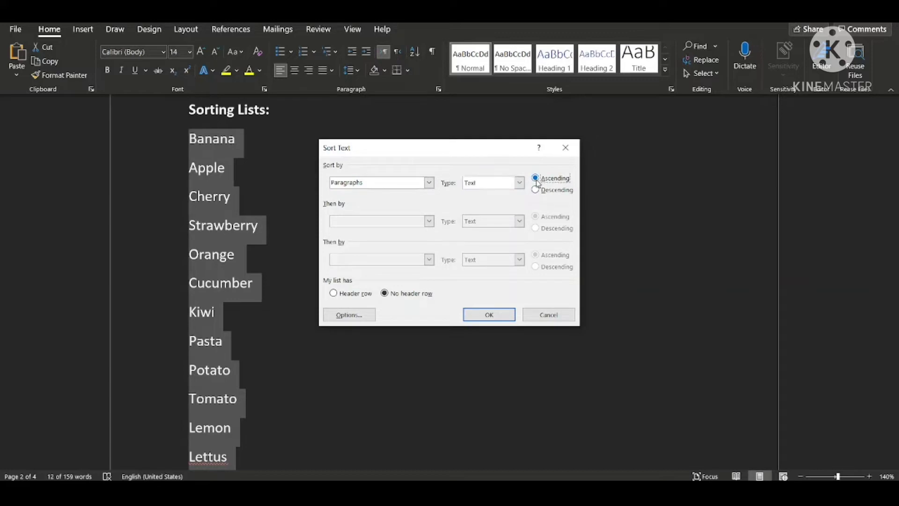
left_click(500, 315)
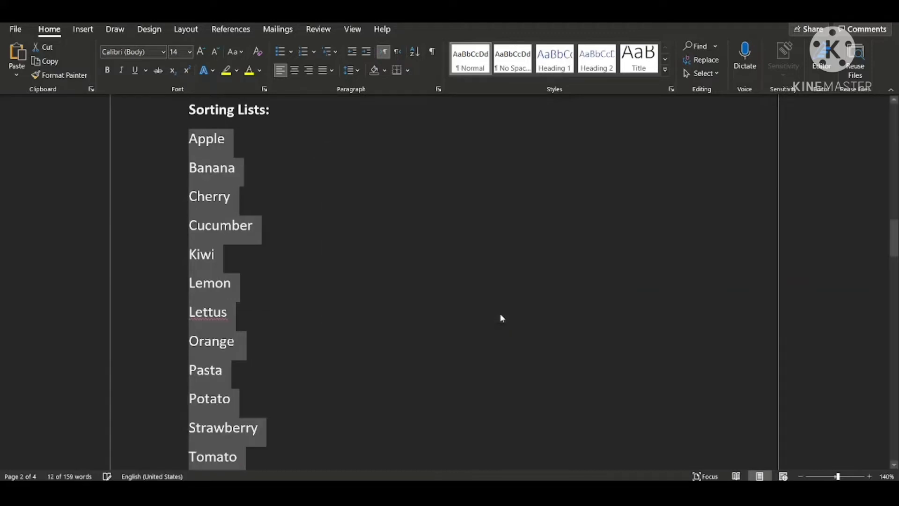
Highlight the first letters of Apple, Banana, Cherry, Cucumber and Kiwi in red.
left_click(199, 143)
left_click_drag(198, 144, 187, 141)
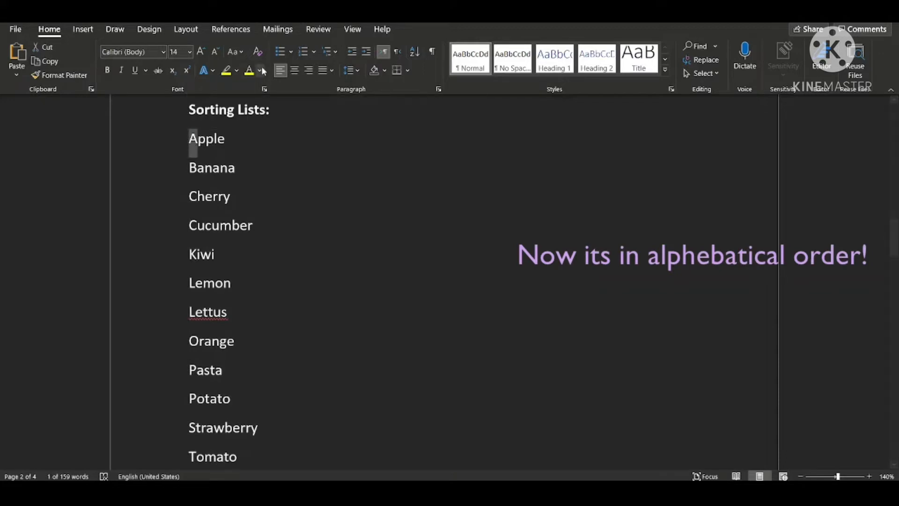
left_click(237, 70)
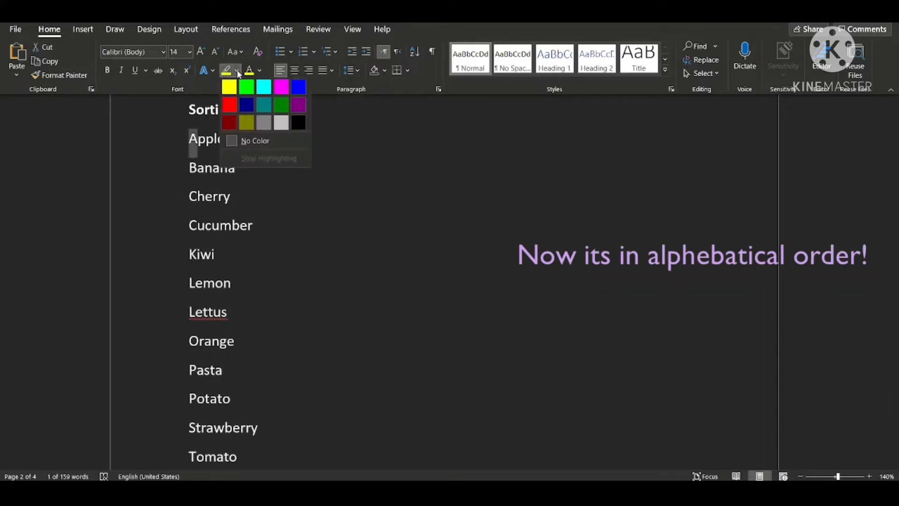
left_click(229, 107)
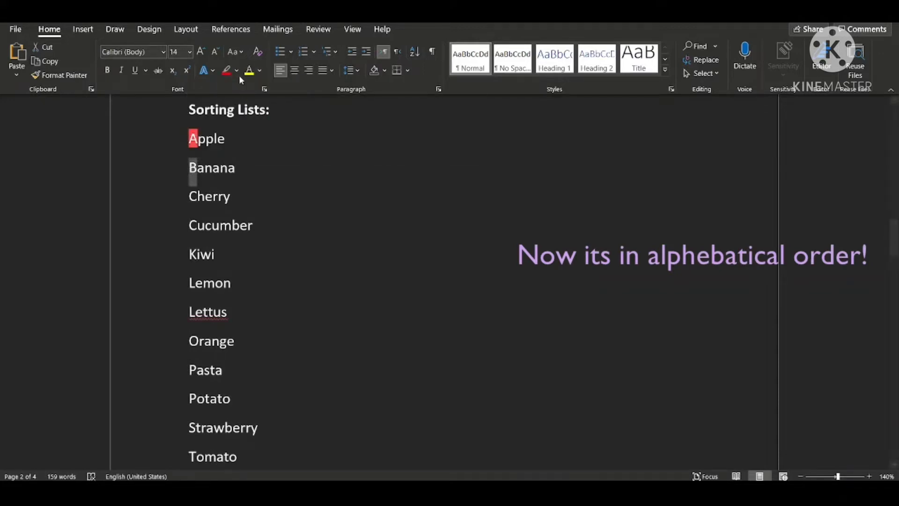
left_click(226, 70)
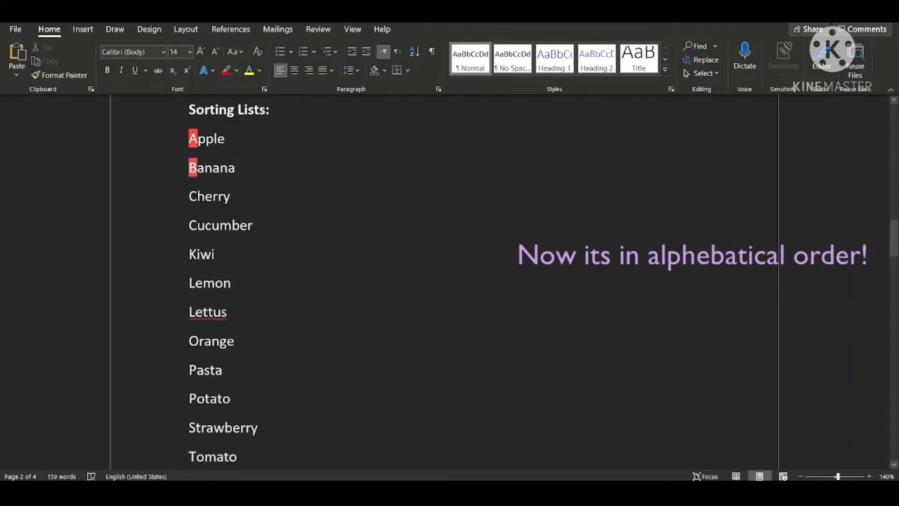
left_click_drag(189, 197, 197, 196)
left_click(226, 71)
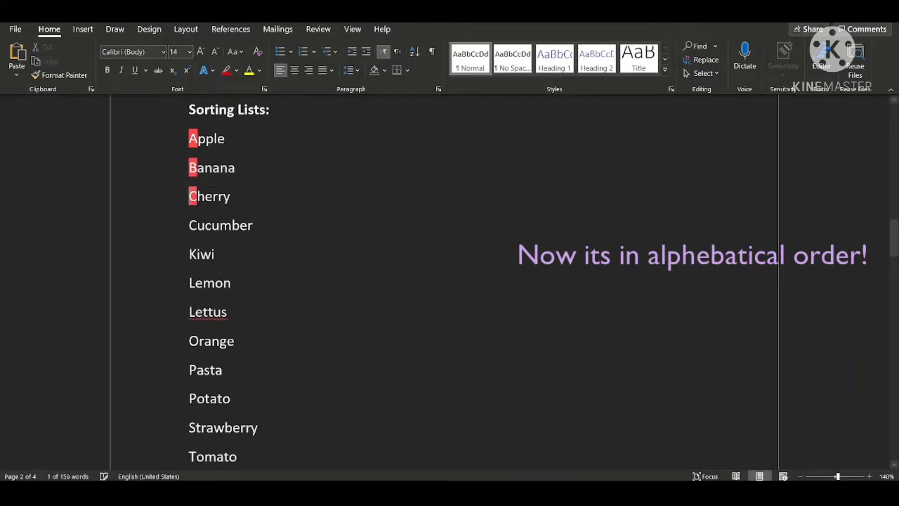
left_click(193, 240)
left_click_drag(189, 225, 197, 225)
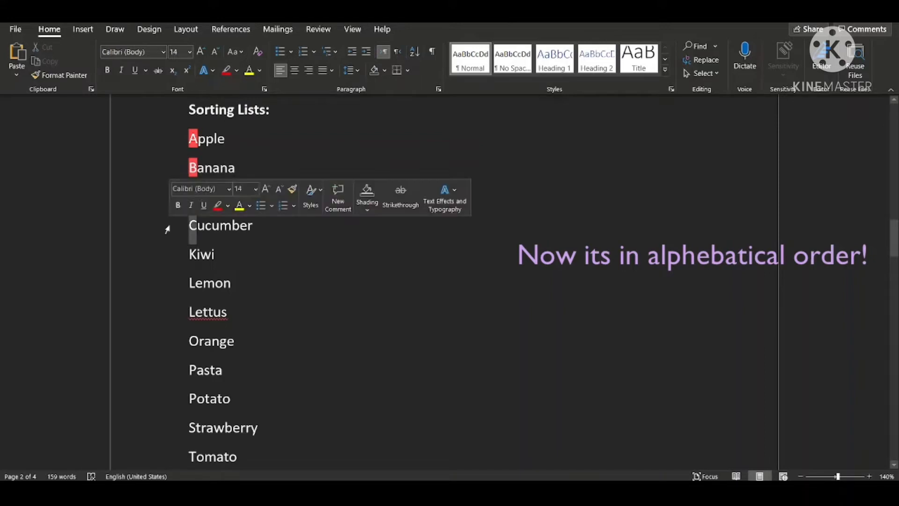
left_click(226, 71)
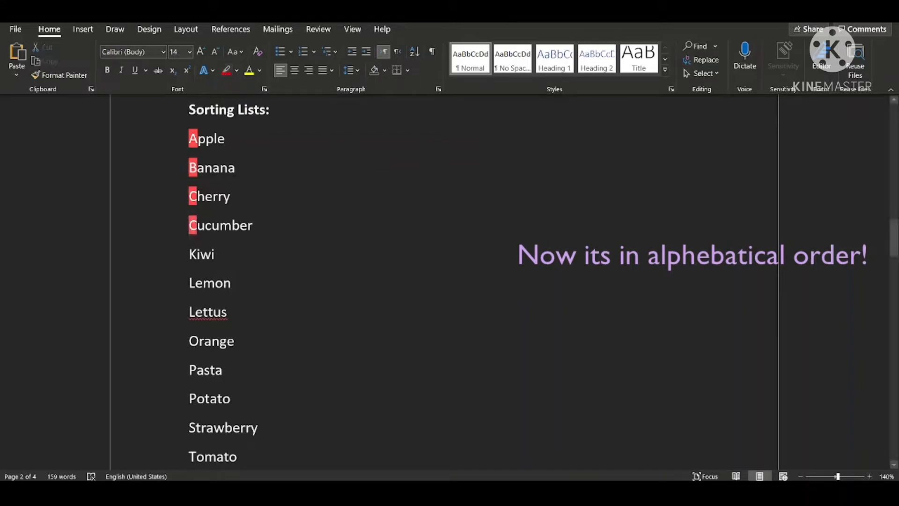
left_click_drag(189, 254, 197, 254)
left_click(227, 70)
Highlight the first letter of each remaining list word, from Lemon to Tomato, in the same red.
scroll(249, 351, "down", 4)
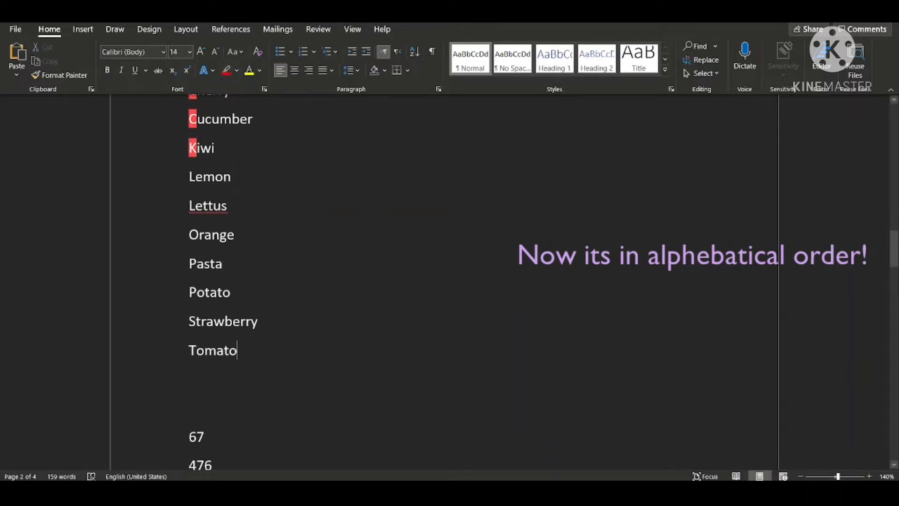
left_click_drag(195, 176, 182, 176)
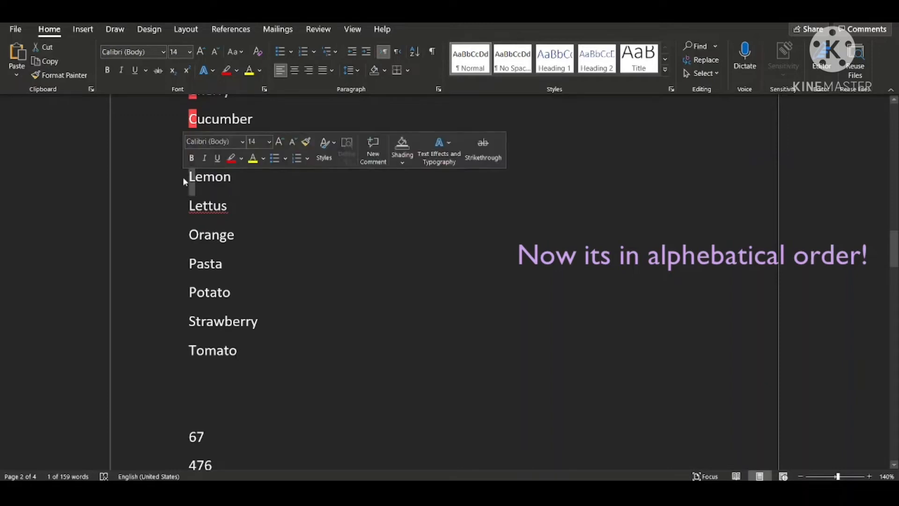
left_click(226, 70)
left_click_drag(195, 205, 187, 205)
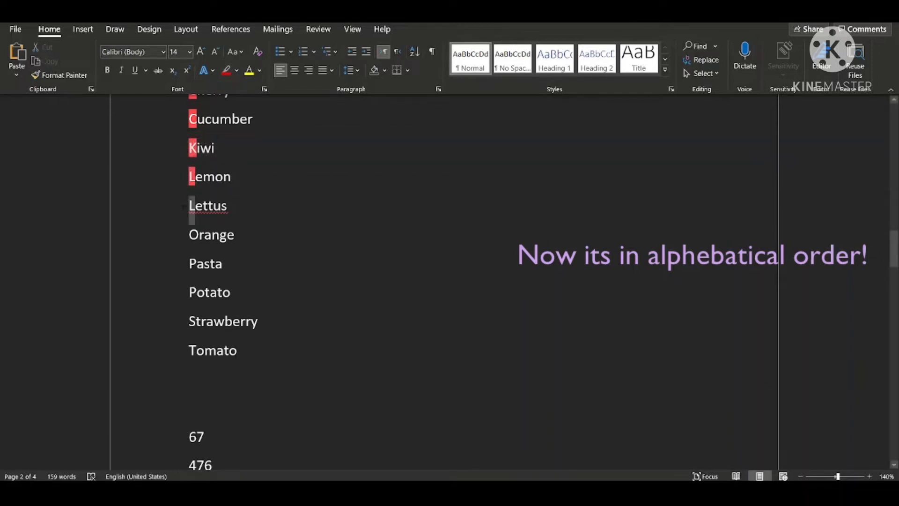
left_click(227, 70)
left_click_drag(196, 234, 187, 234)
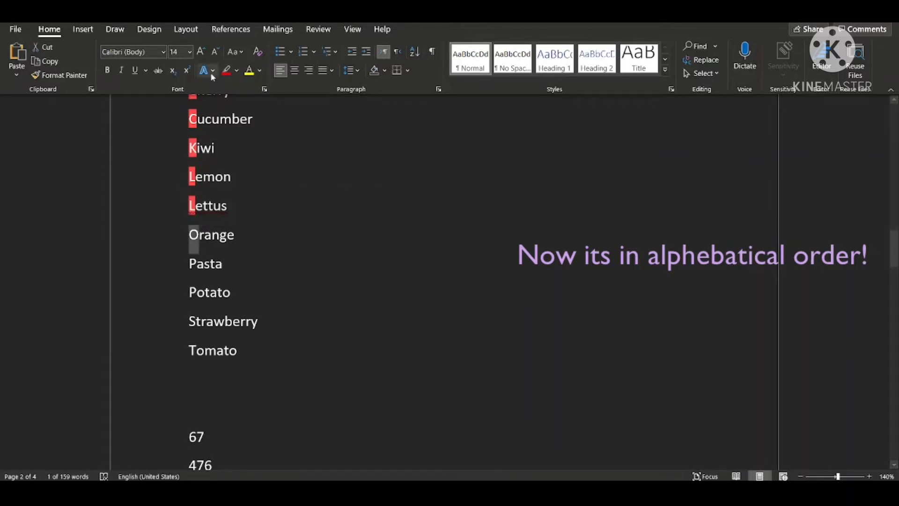
left_click(227, 71)
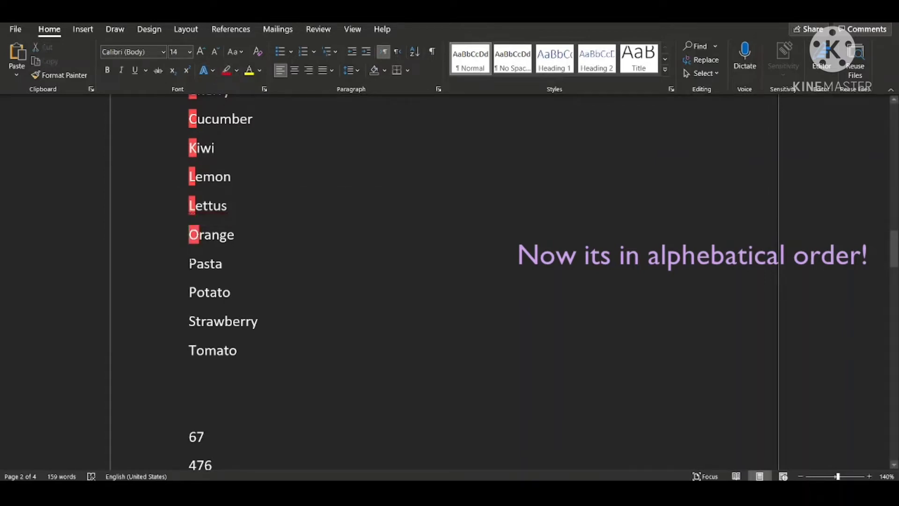
left_click_drag(196, 264, 187, 263)
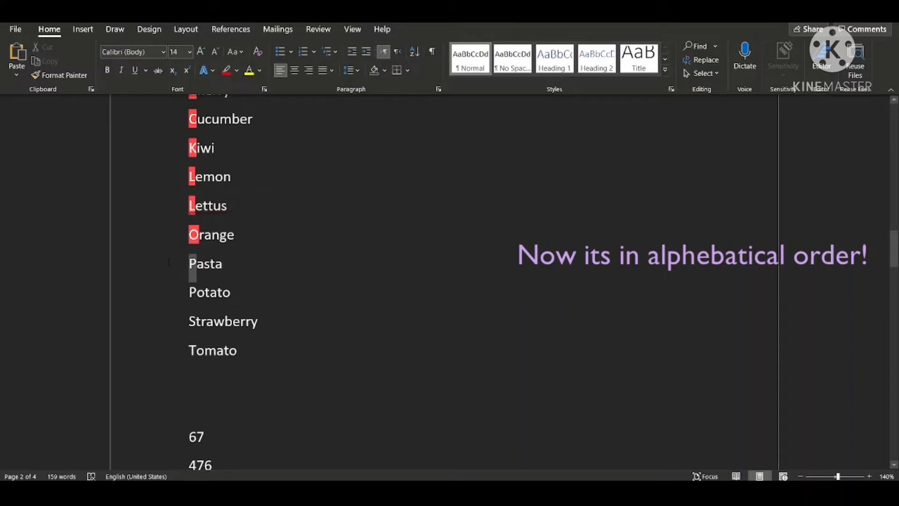
left_click(227, 71)
left_click_drag(189, 291, 197, 291)
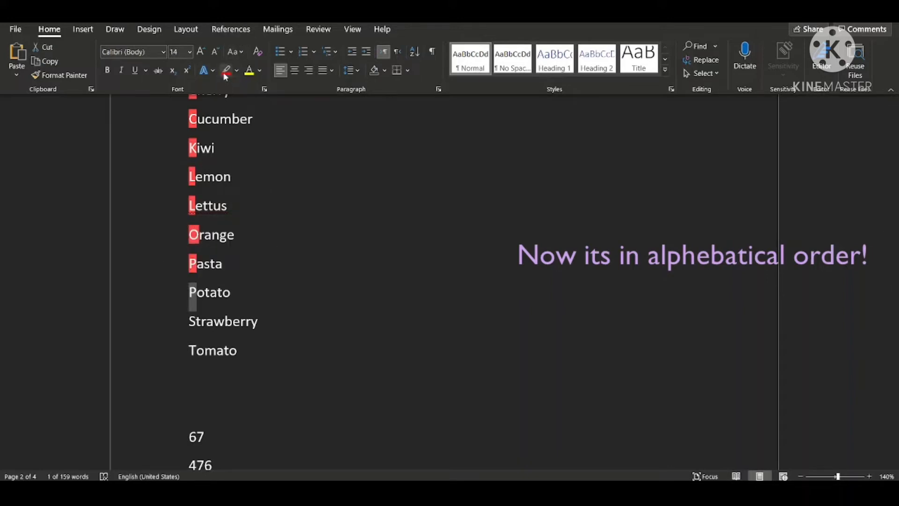
left_click(225, 72)
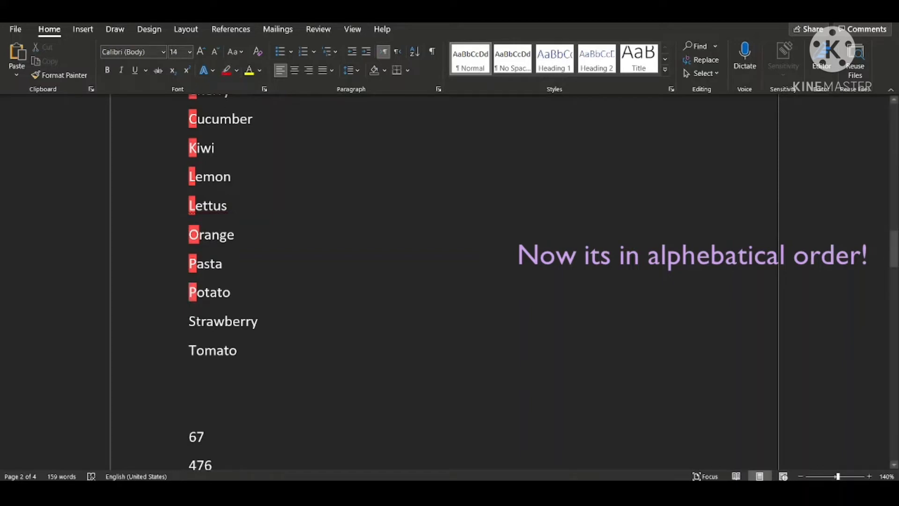
left_click_drag(197, 321, 189, 322)
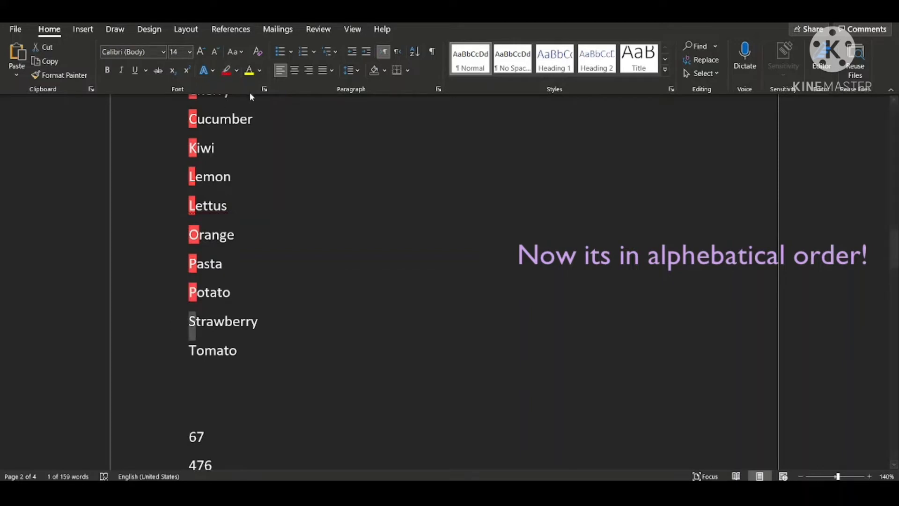
left_click(226, 71)
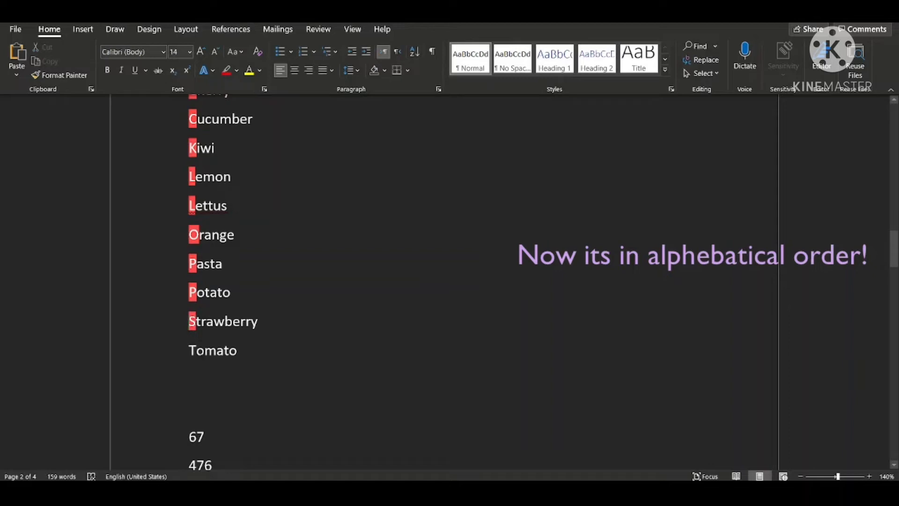
left_click_drag(196, 351, 189, 350)
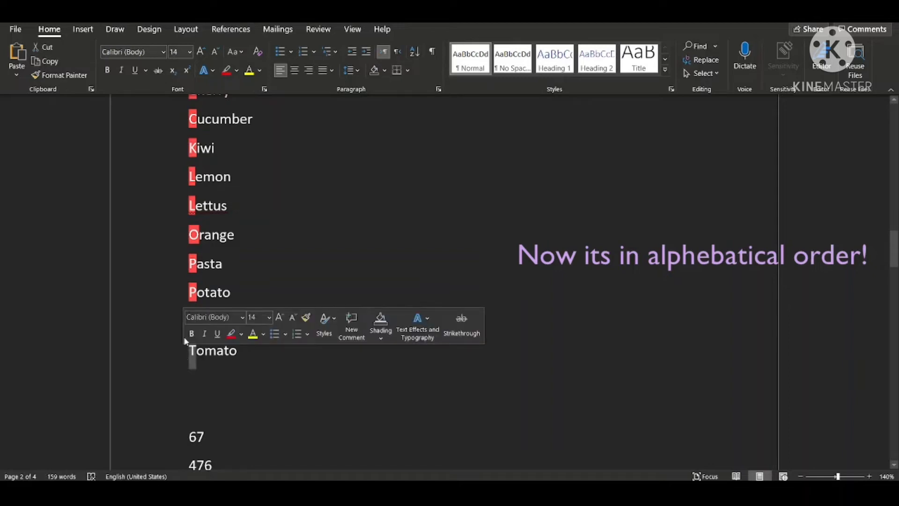
left_click(227, 71)
Sort the numbers 67, 476 and 2426 below the word list by Paragraphs as Number in ascending order.
scroll(241, 186, "up", 3)
scroll(240, 186, "down", 2)
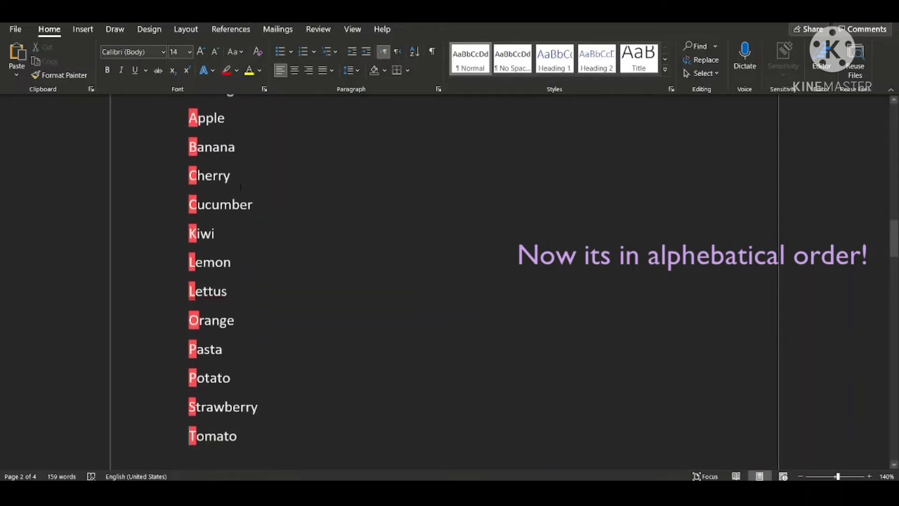
scroll(241, 186, "down", 5)
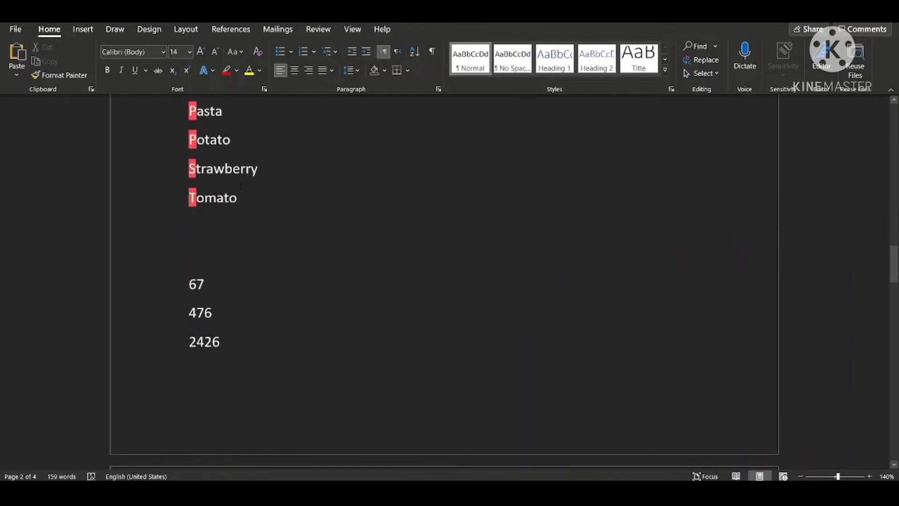
scroll(241, 186, "up", 4, "ctrl")
scroll(241, 186, "down", 4)
scroll(241, 186, "up", 1)
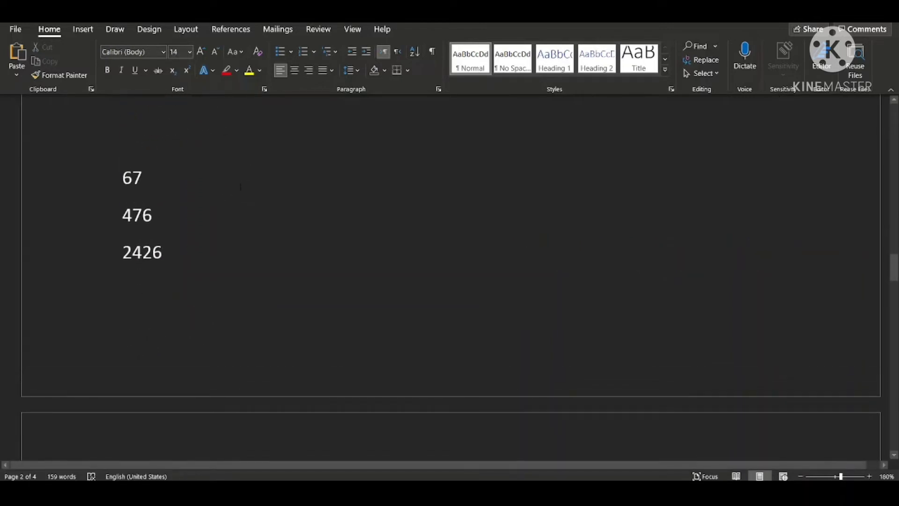
left_click_drag(120, 171, 176, 255)
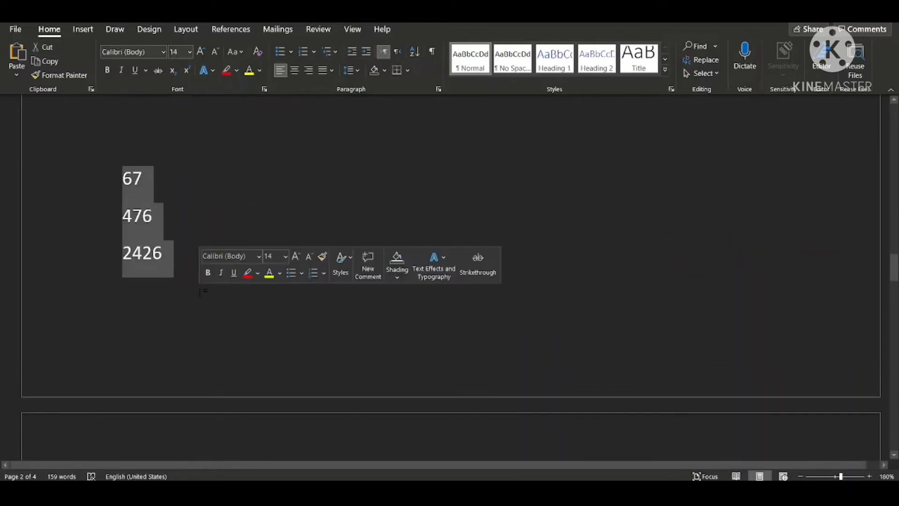
left_click(415, 51)
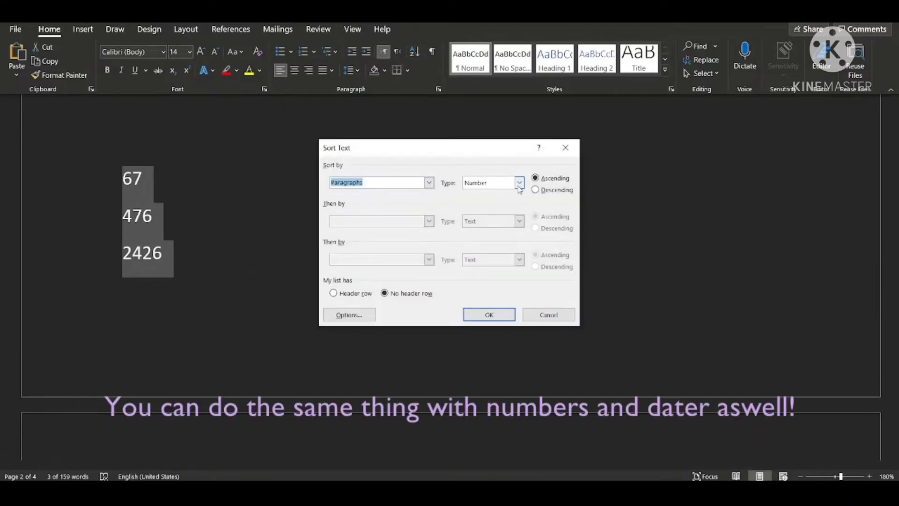
left_click(496, 184)
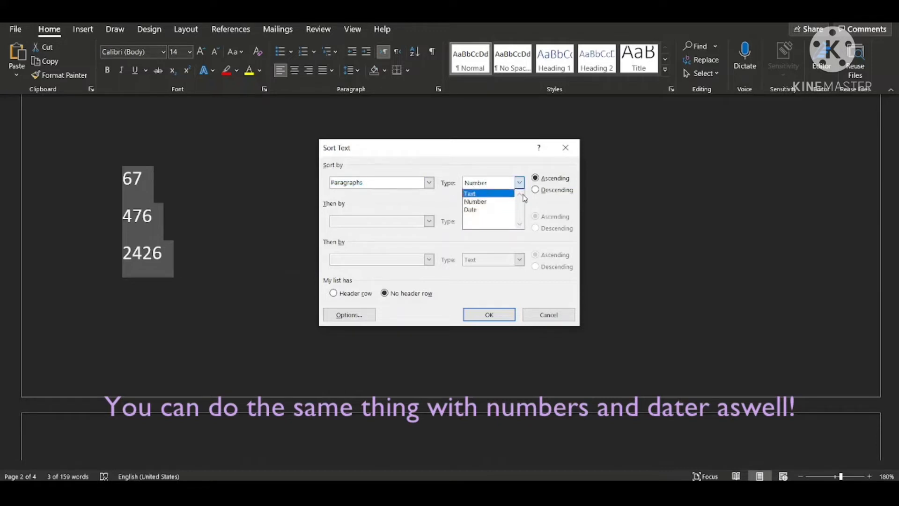
left_click(490, 315)
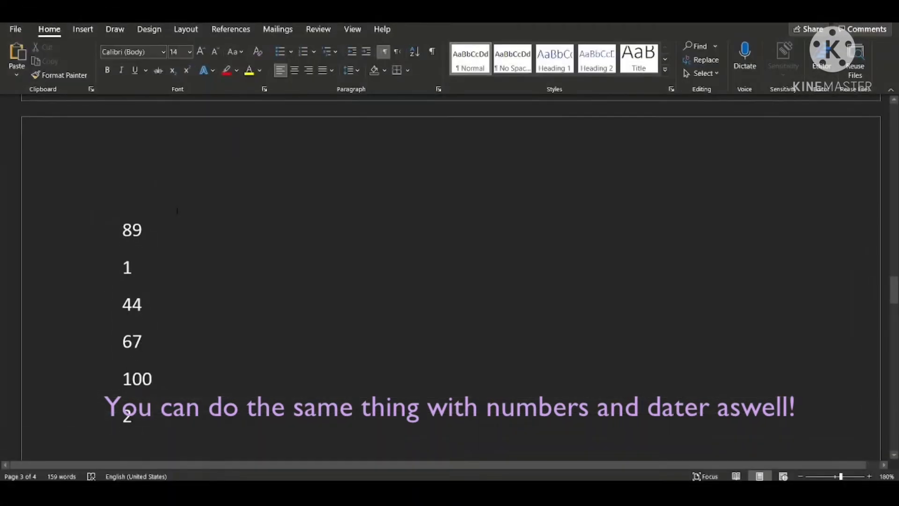
Remove the number 89 and the leftover blank line from the number list on page 3.
left_click_drag(136, 427, 89, 265)
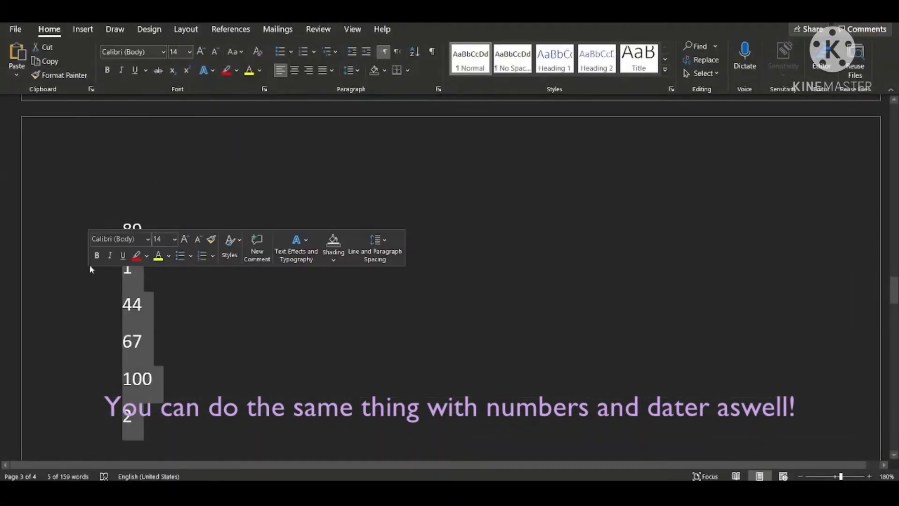
left_click(104, 225)
left_click_drag(132, 228, 142, 306)
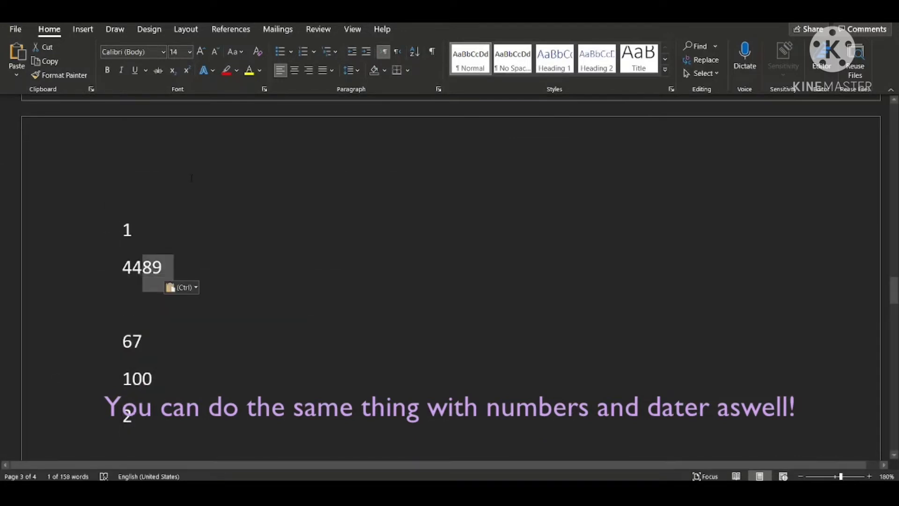
key("Delete")
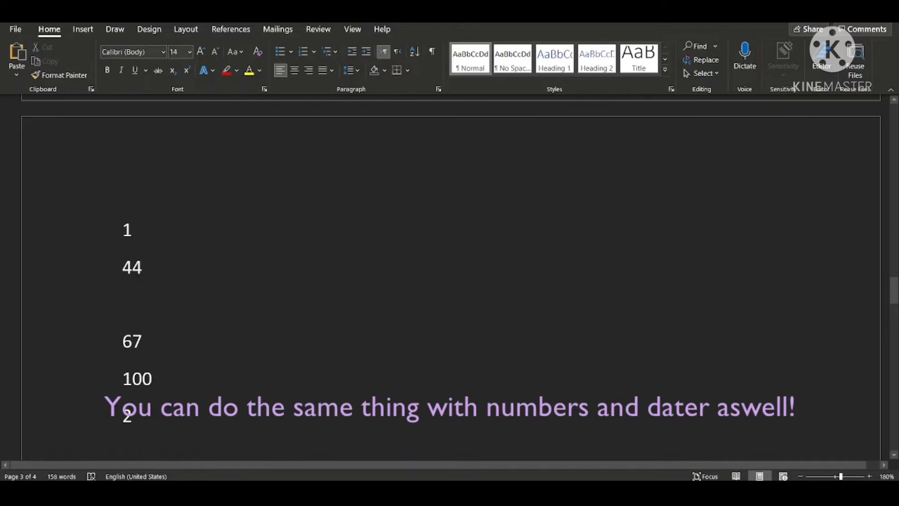
key("Delete")
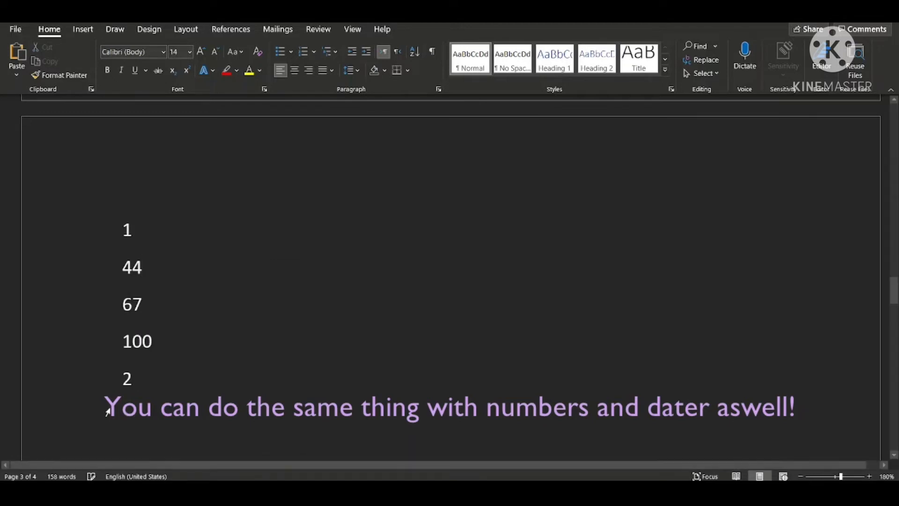
Sort the page 3 number list, from 1 to 2, by Paragraphs as Number in ascending order.
left_click_drag(143, 376, 95, 241)
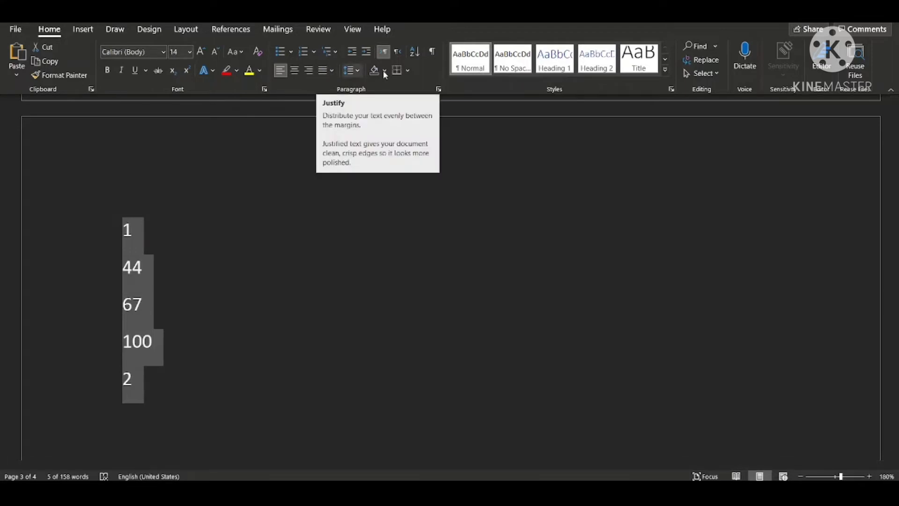
left_click(415, 52)
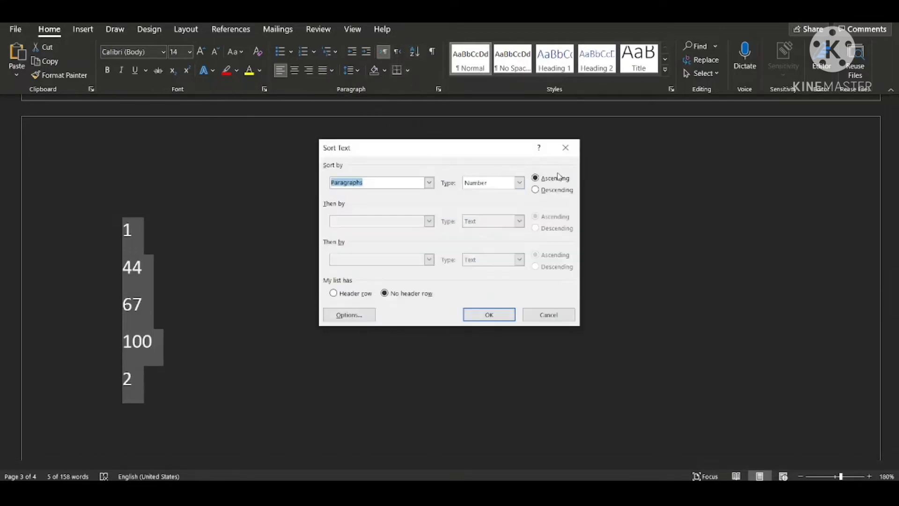
left_click(485, 315)
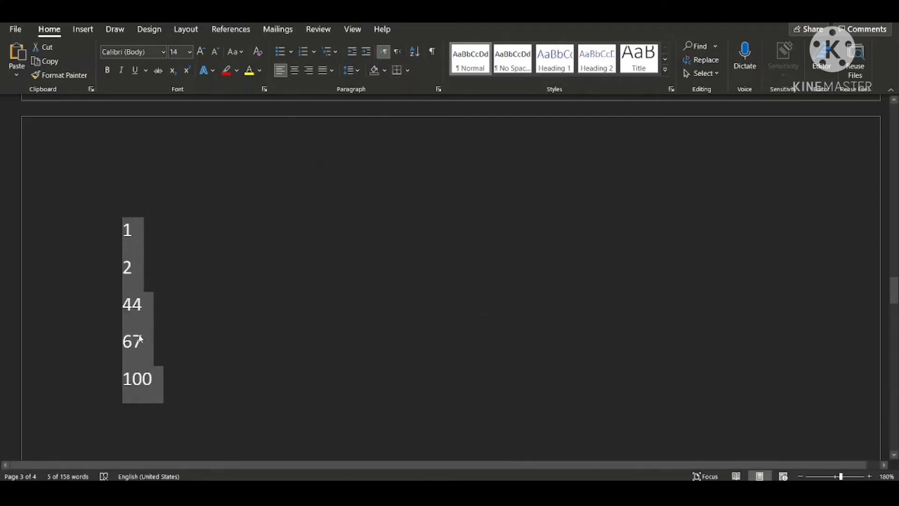
Go to the "Translator!" section and open the Translator for translating a selection.
scroll(145, 379, "down", 10)
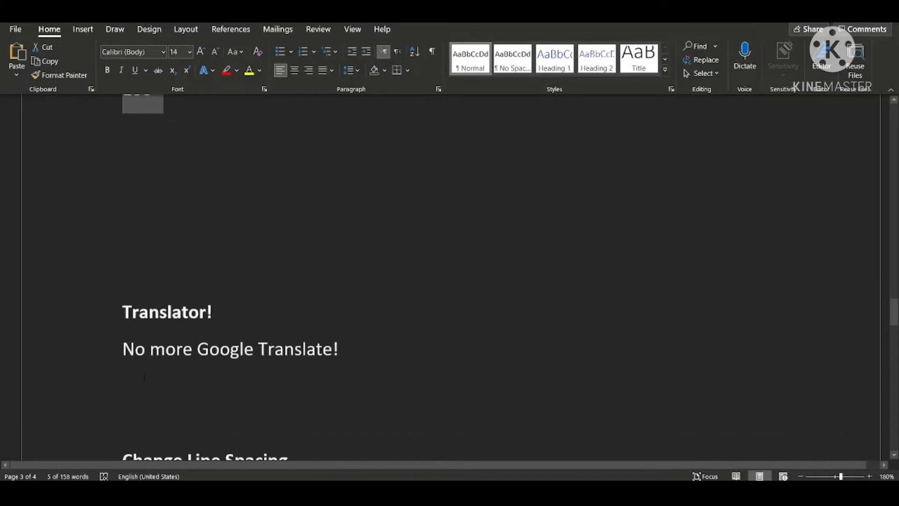
scroll(144, 378, "up", 7)
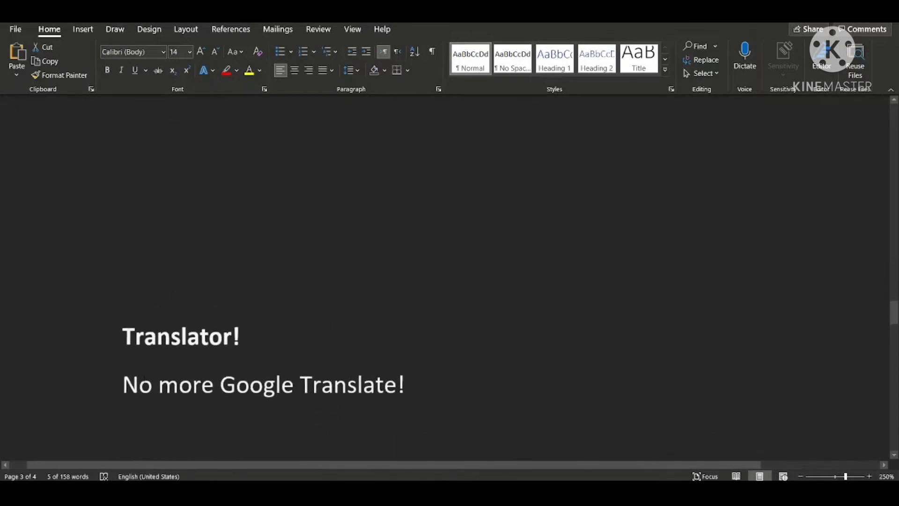
scroll(144, 377, "down", 2)
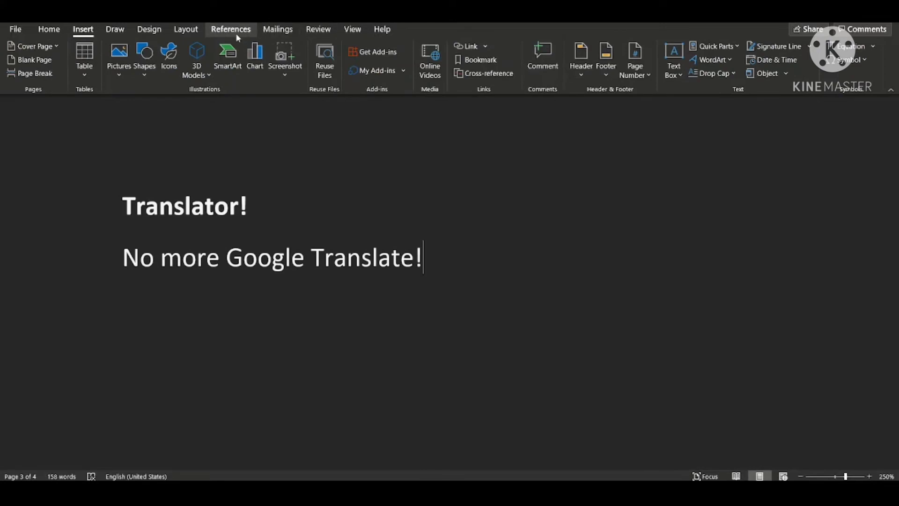
left_click(235, 33)
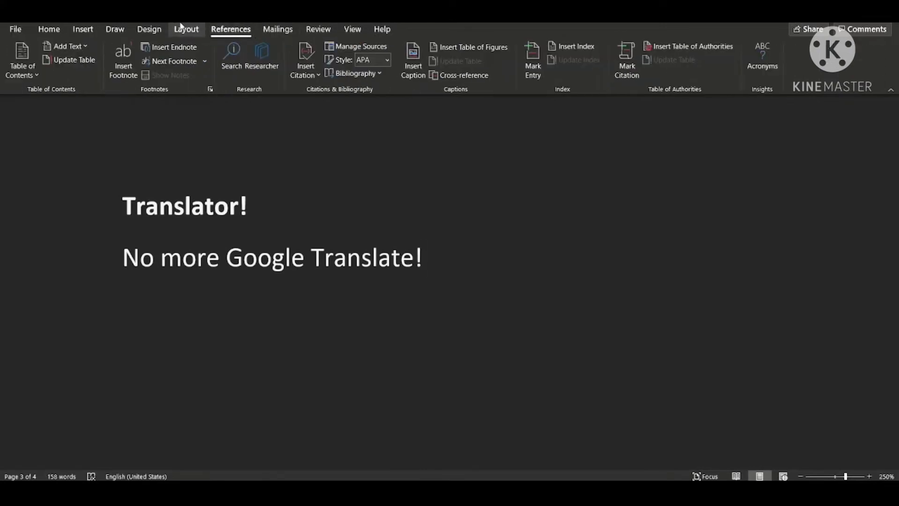
left_click(159, 30)
left_click(272, 31)
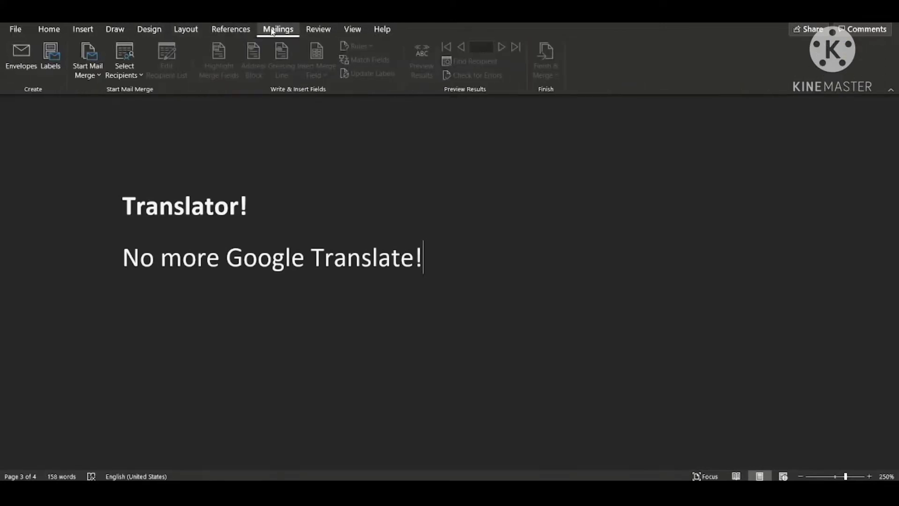
left_click(318, 30)
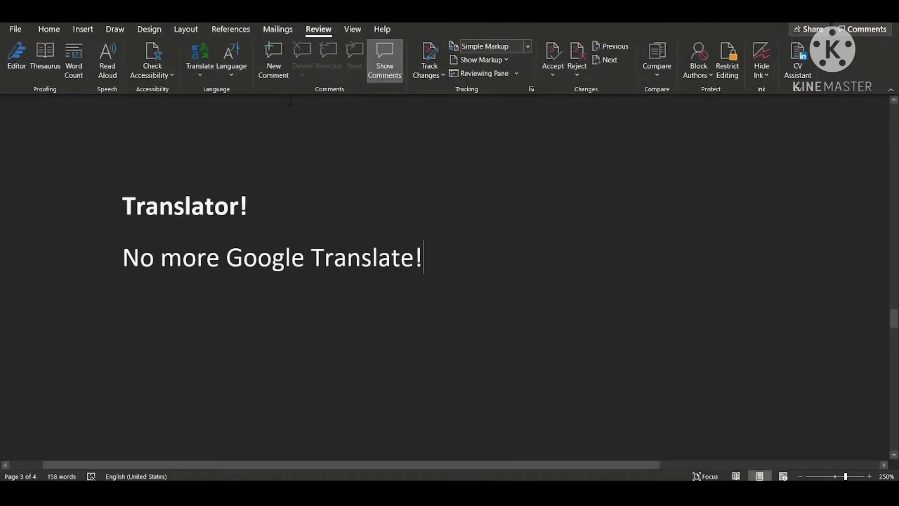
right_click(207, 68)
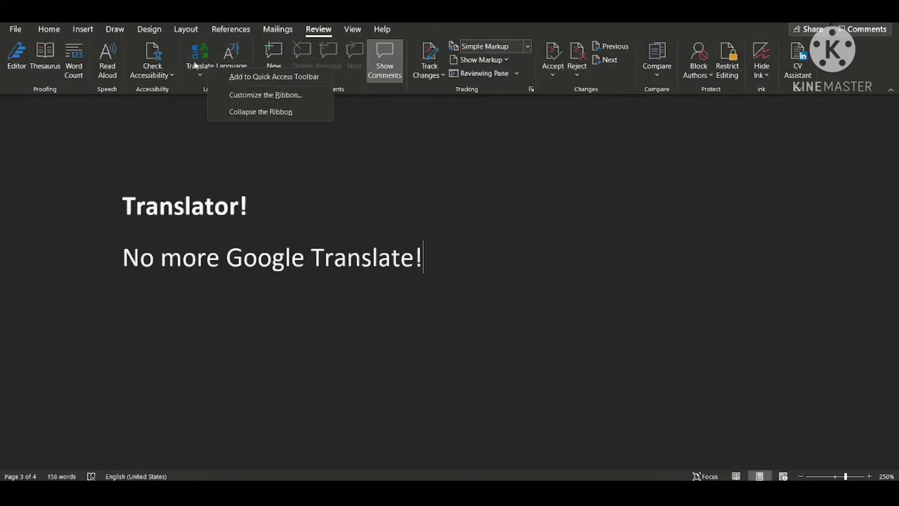
left_click(195, 64)
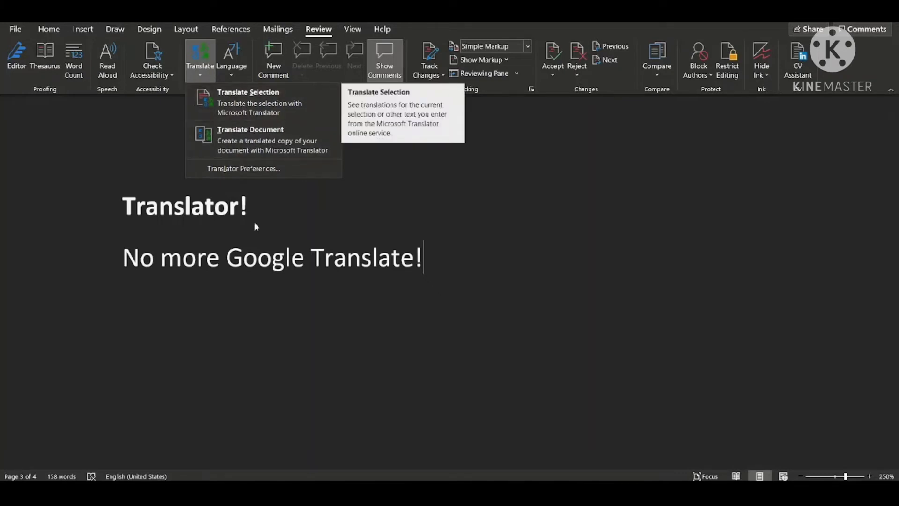
scroll(254, 222, "down", 8)
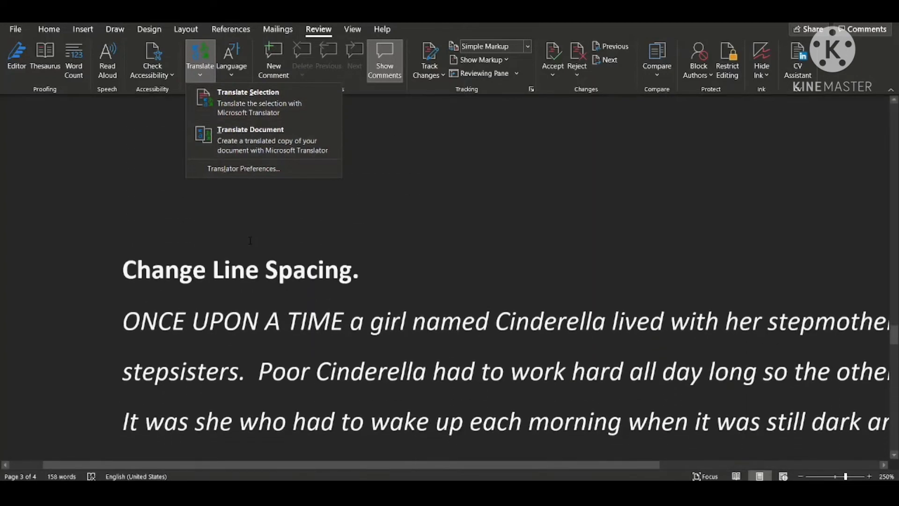
scroll(250, 240, "up", 8)
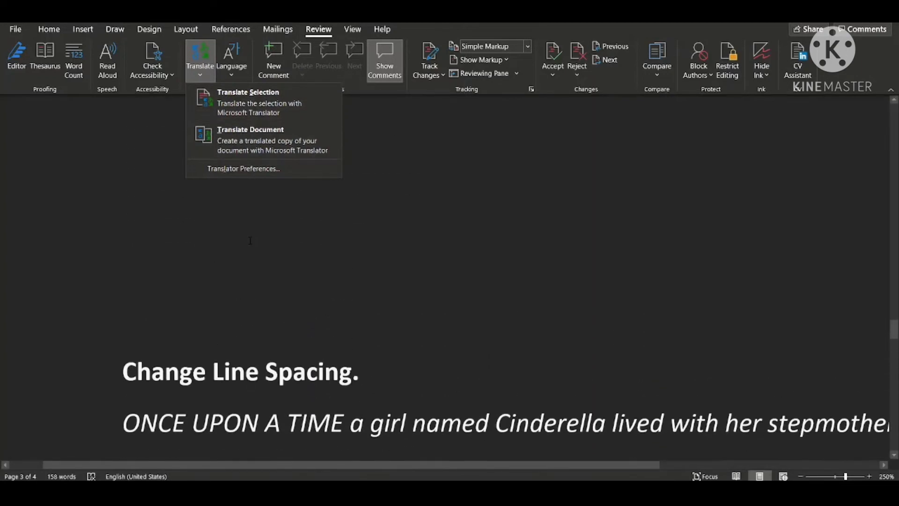
left_click(256, 109)
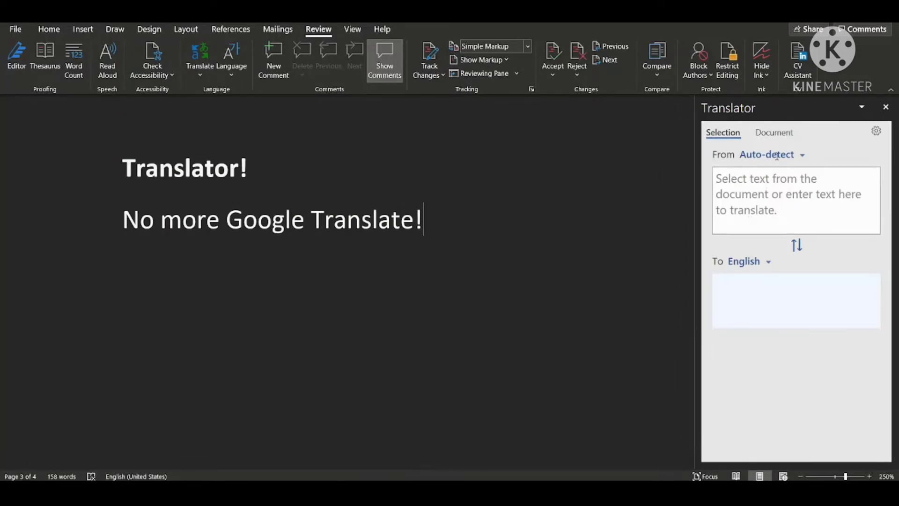
Keep Auto-detect as the source language and set the translation's target language to Arabic.
left_click(777, 156)
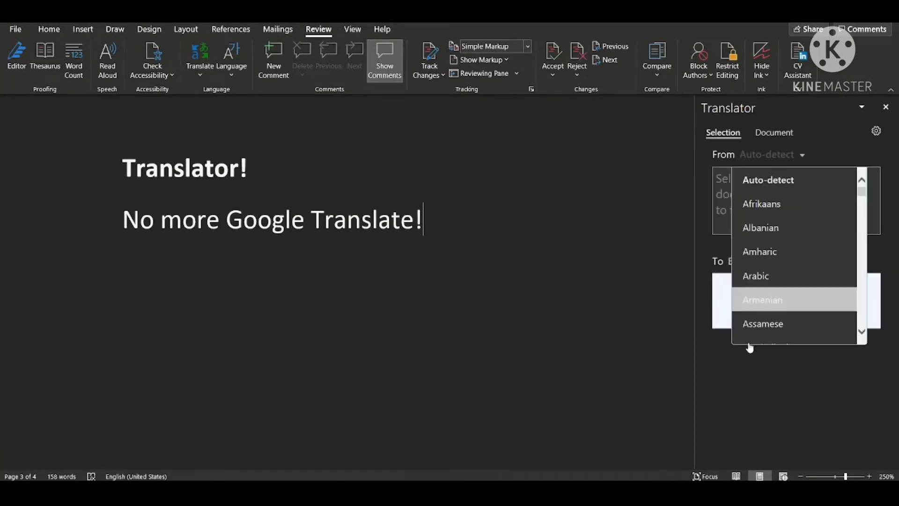
right_click(749, 391)
left_click(754, 261)
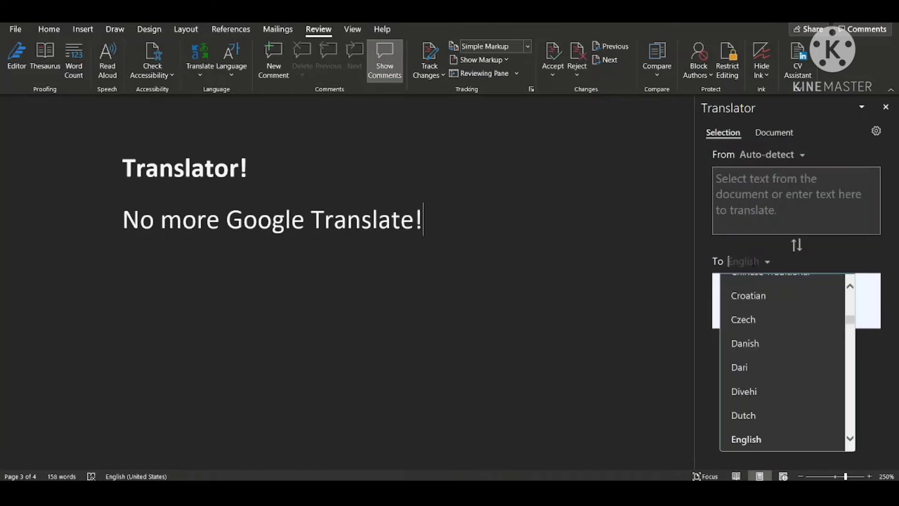
scroll(755, 366, "down", 1)
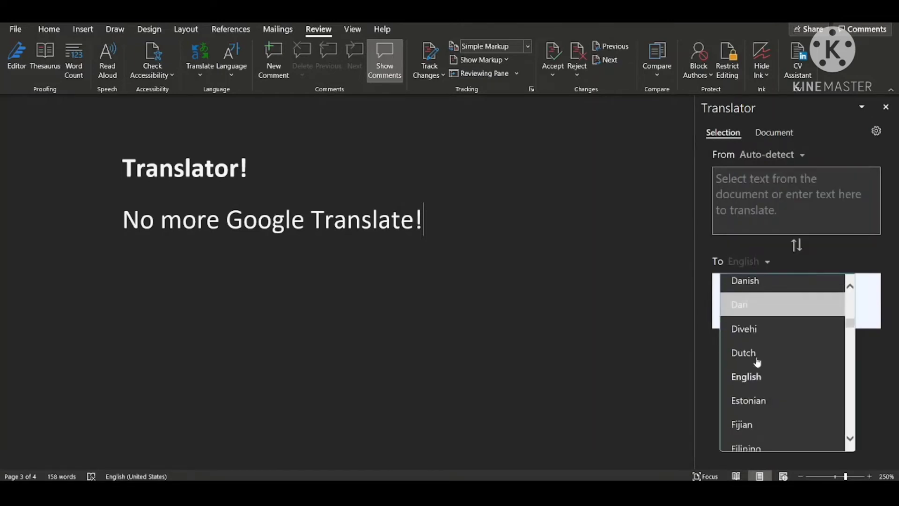
scroll(756, 395, "down", 2)
scroll(763, 361, "down", 2)
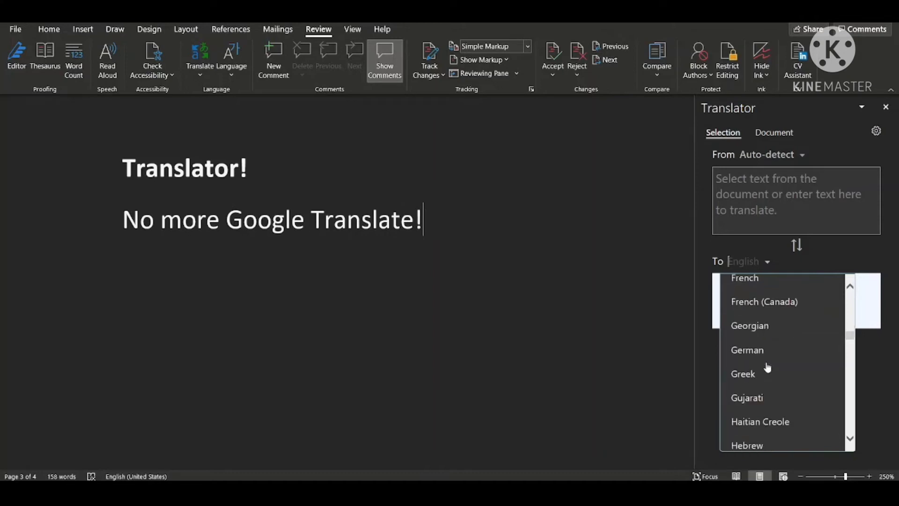
scroll(767, 367, "down", 7)
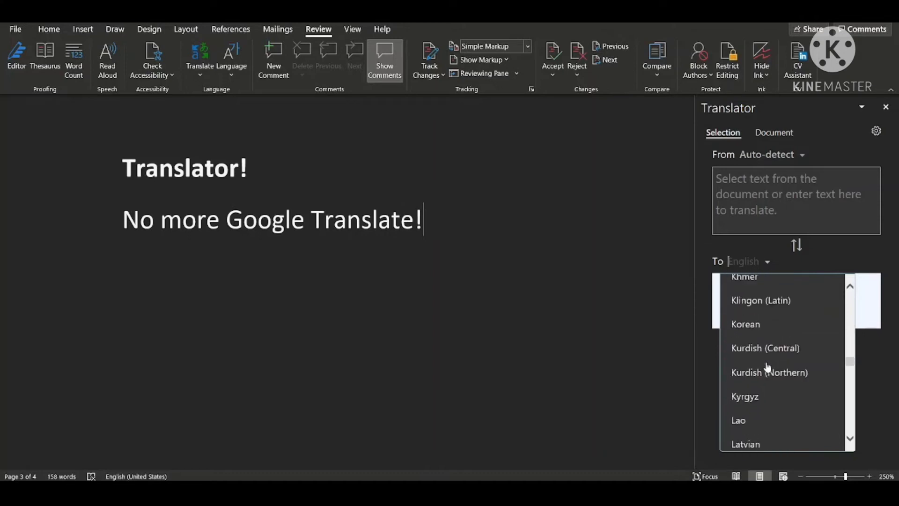
scroll(768, 366, "down", 6)
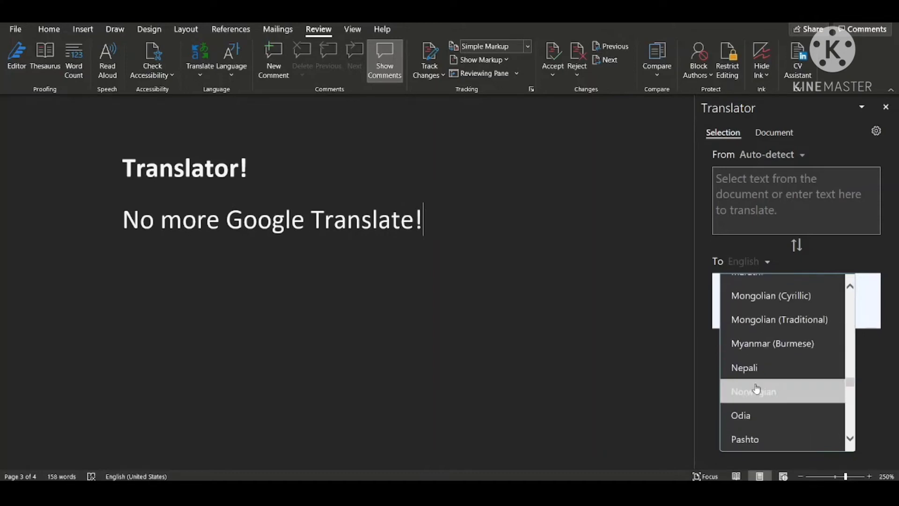
scroll(756, 388, "down", 1)
scroll(756, 388, "up", 13)
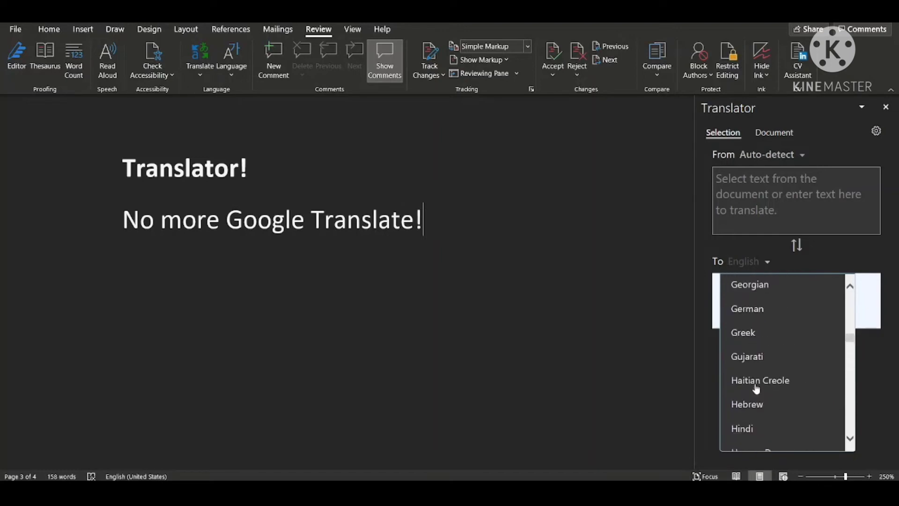
scroll(757, 388, "up", 10)
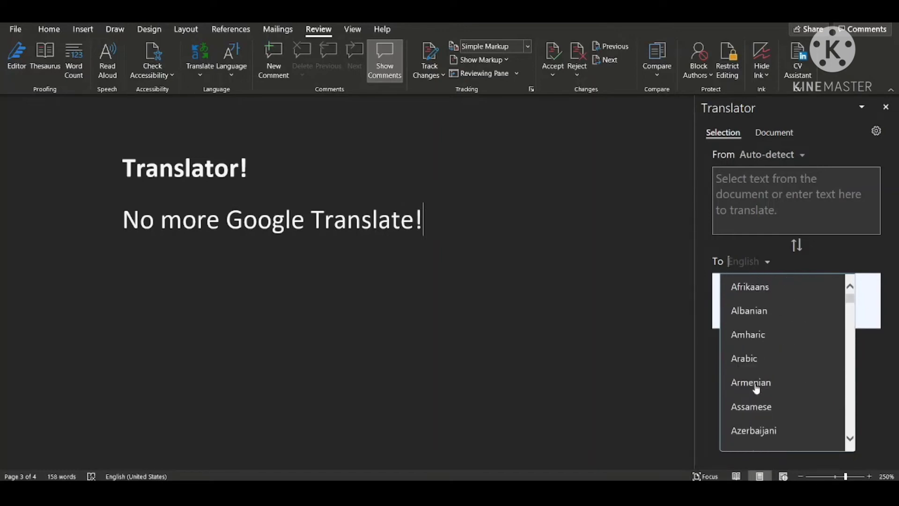
left_click(741, 354)
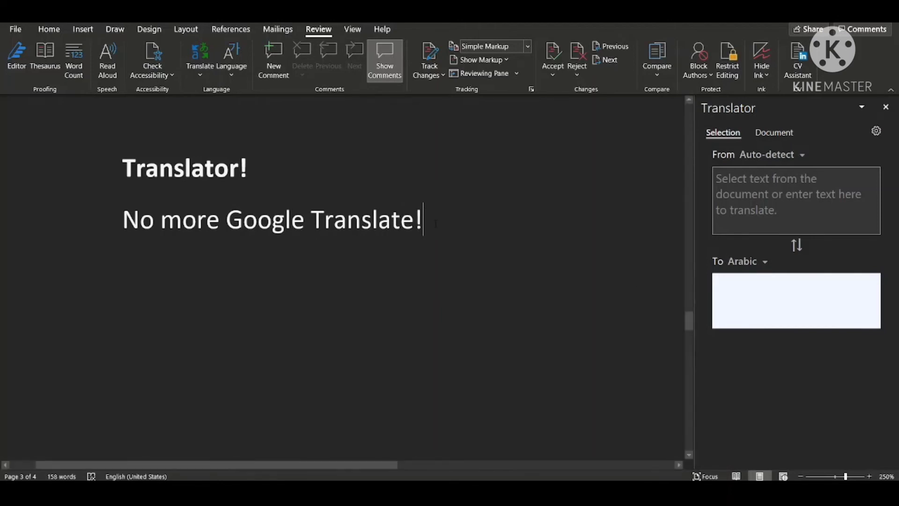
Translate the line "No more Google Translate!" into Arabic and insert the translation into the document.
left_click_drag(436, 223, 132, 221)
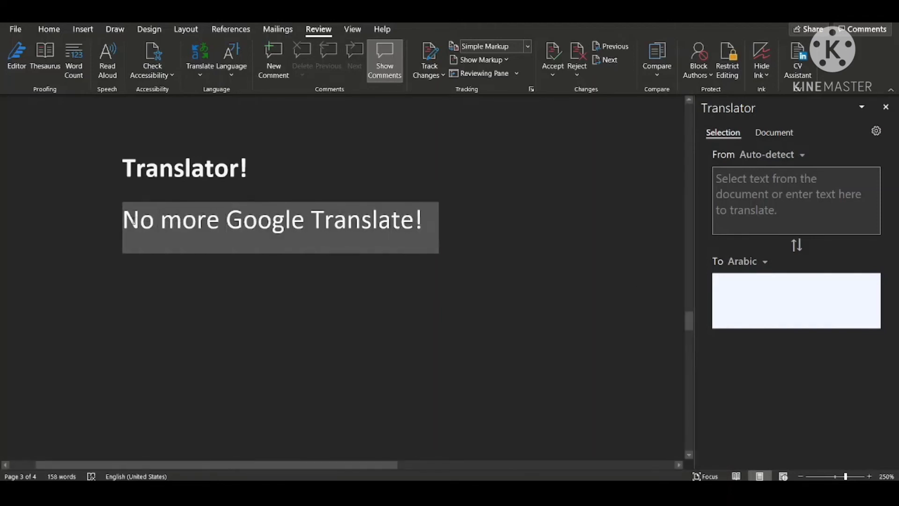
key("ctrl+c")
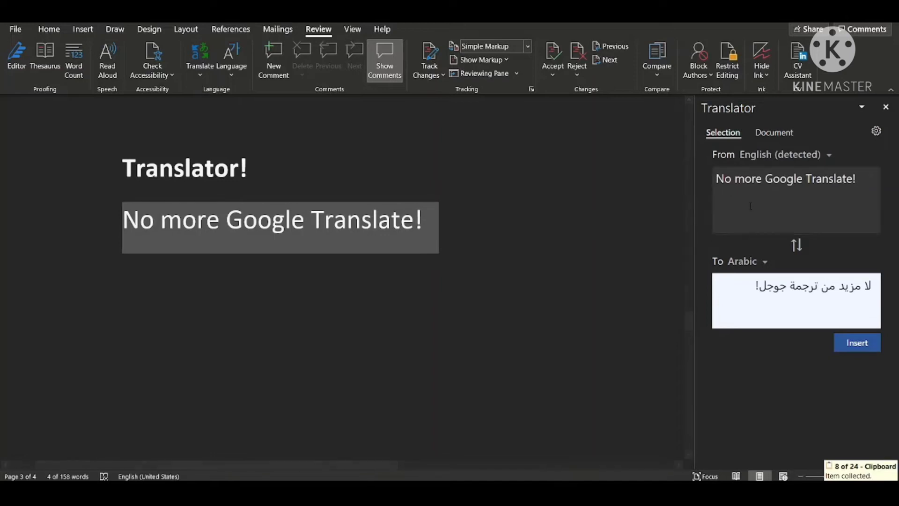
left_click(763, 185)
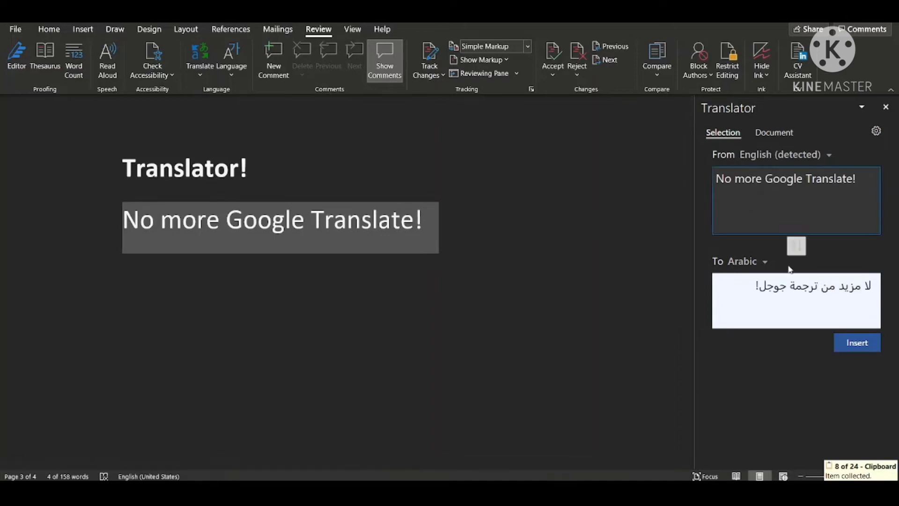
left_click(755, 300)
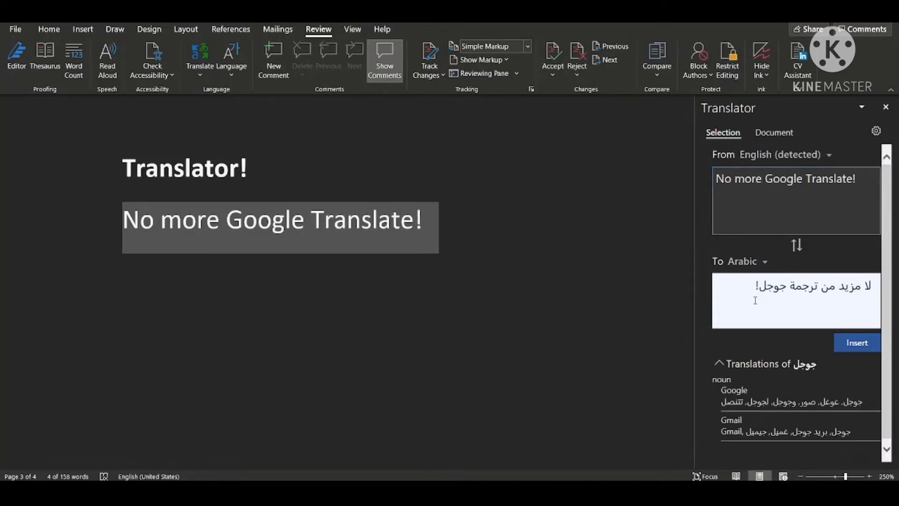
left_click_drag(744, 291, 876, 297)
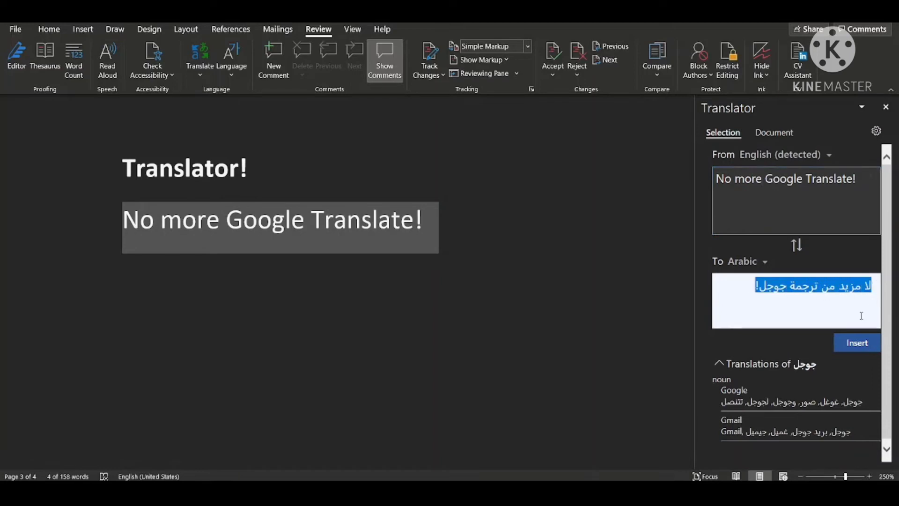
left_click(858, 346)
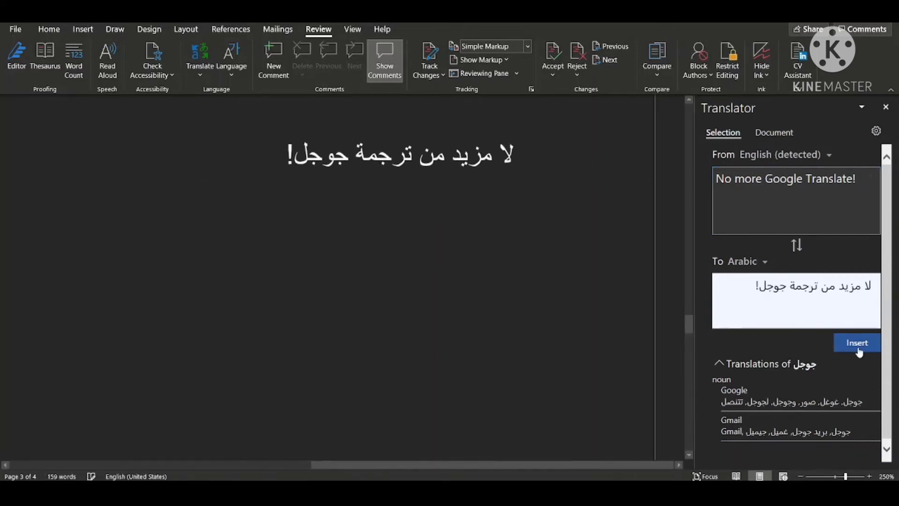
left_click_drag(267, 150, 521, 174)
left_click(485, 242)
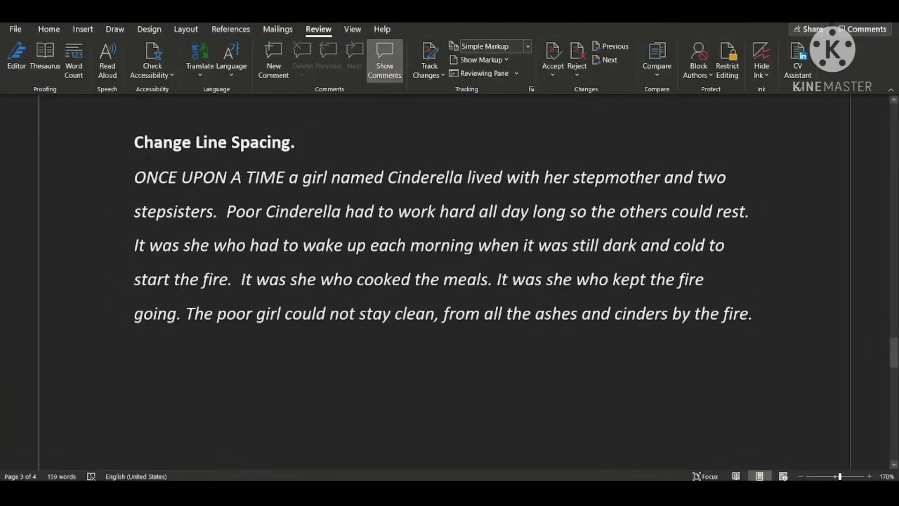
Set the line spacing of the Cinderella paragraph under "Change Line Spacing." to 1.0.
scroll(145, 159, "down", 2)
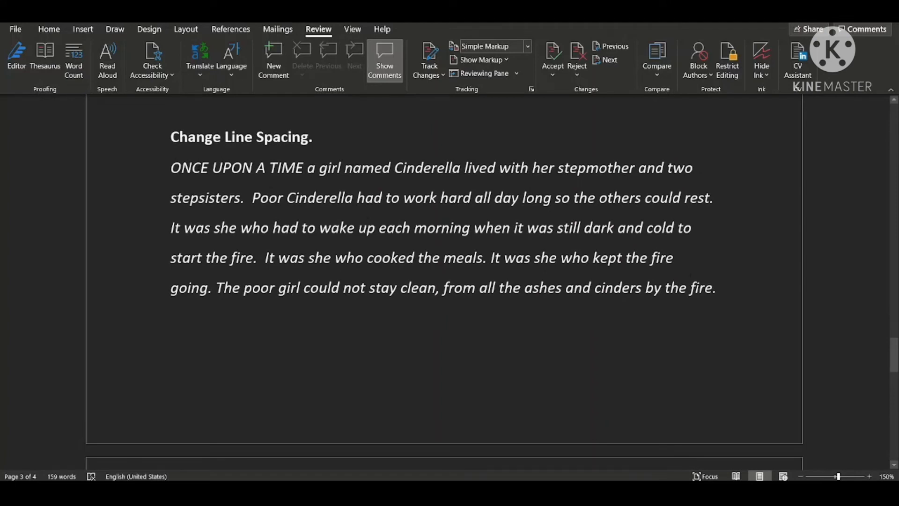
left_click_drag(721, 289, 187, 173)
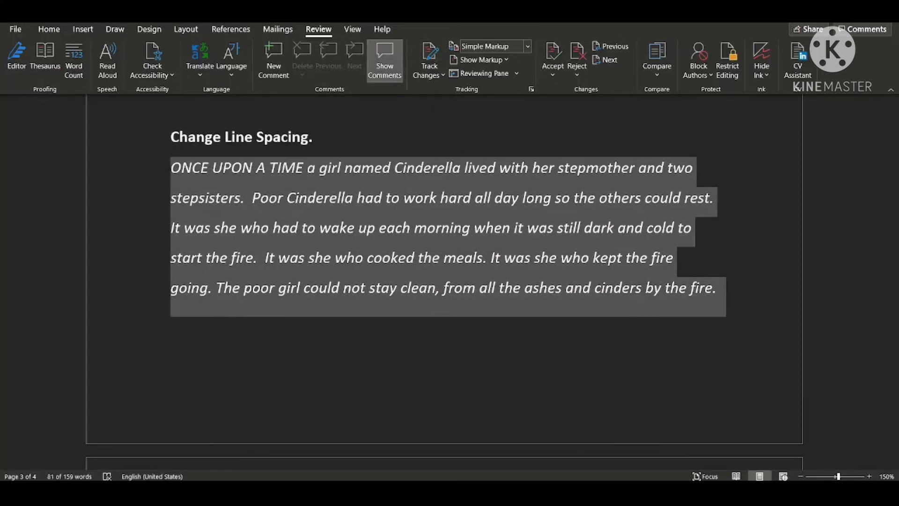
left_click(49, 29)
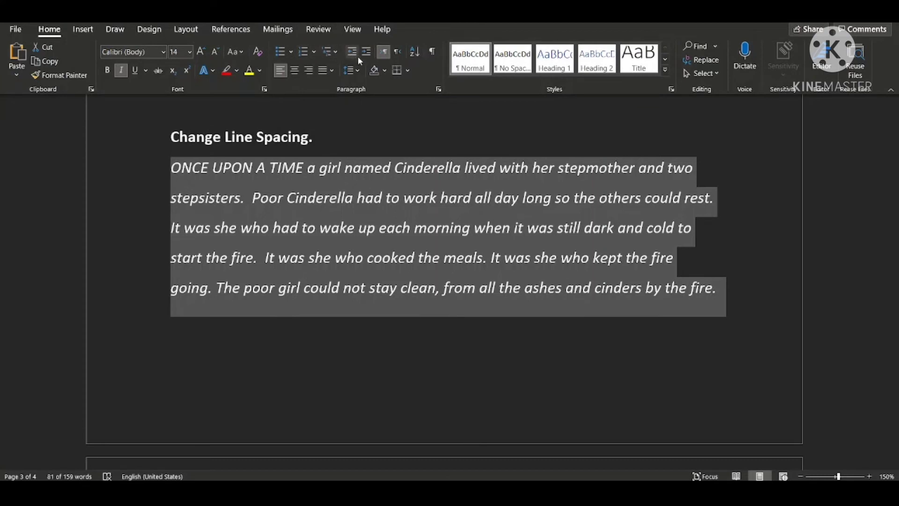
left_click(359, 71)
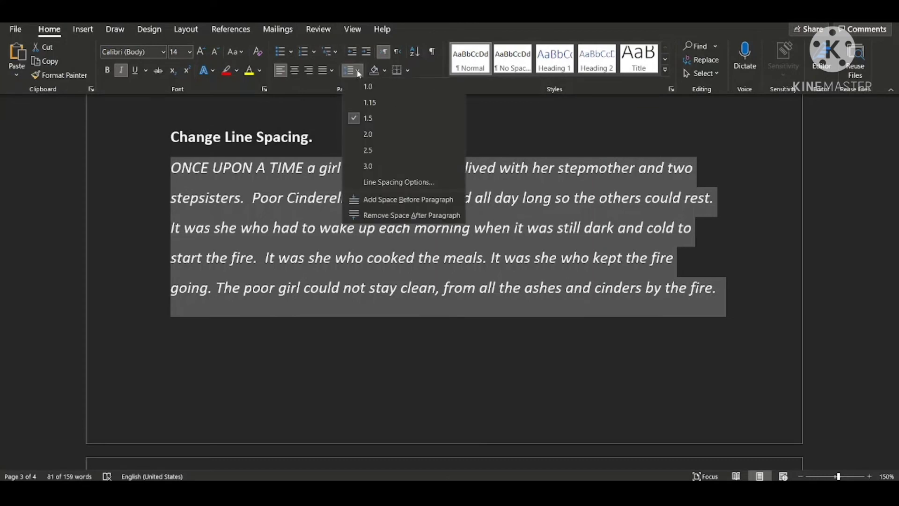
scroll(328, 337, "down", 2)
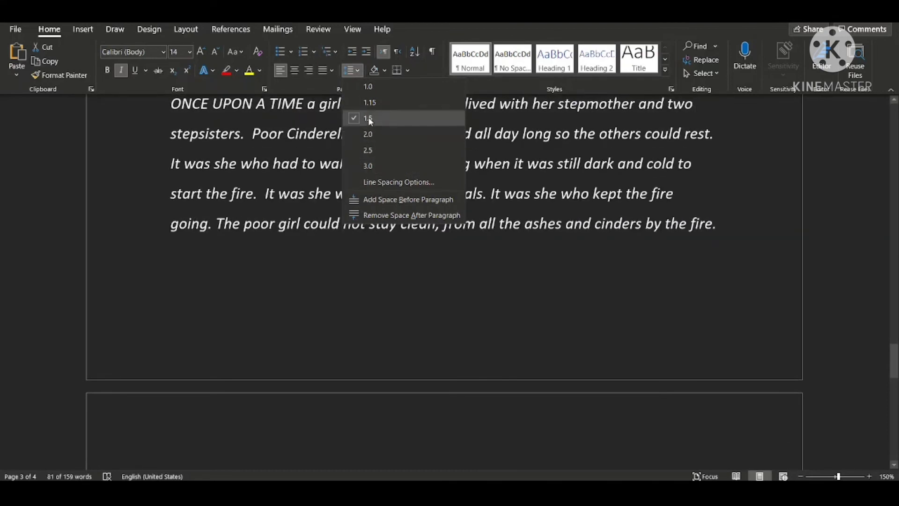
triple_click(297, 166)
scroll(261, 188, "up", 2)
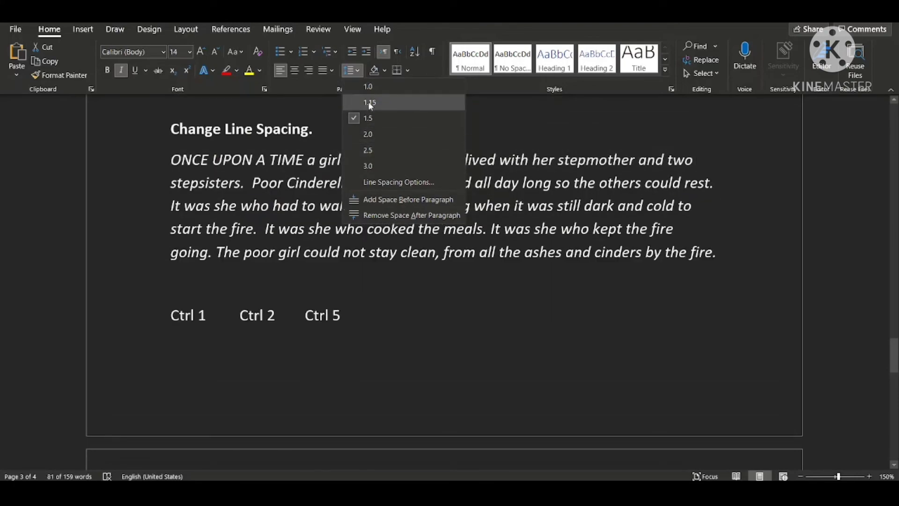
left_click(368, 86)
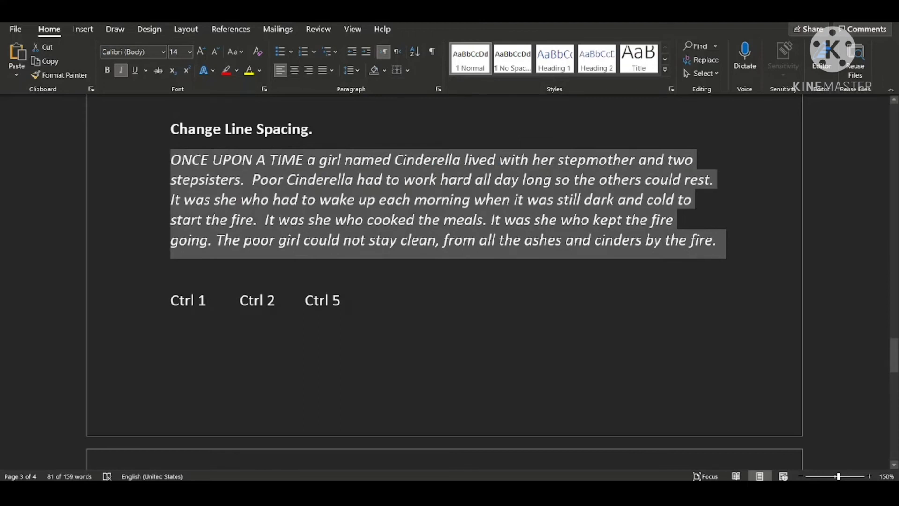
Color the "Ctrl 1" label yellow and reselect the whole Cinderella paragraph.
left_click_drag(207, 302, 161, 303)
left_click(230, 280)
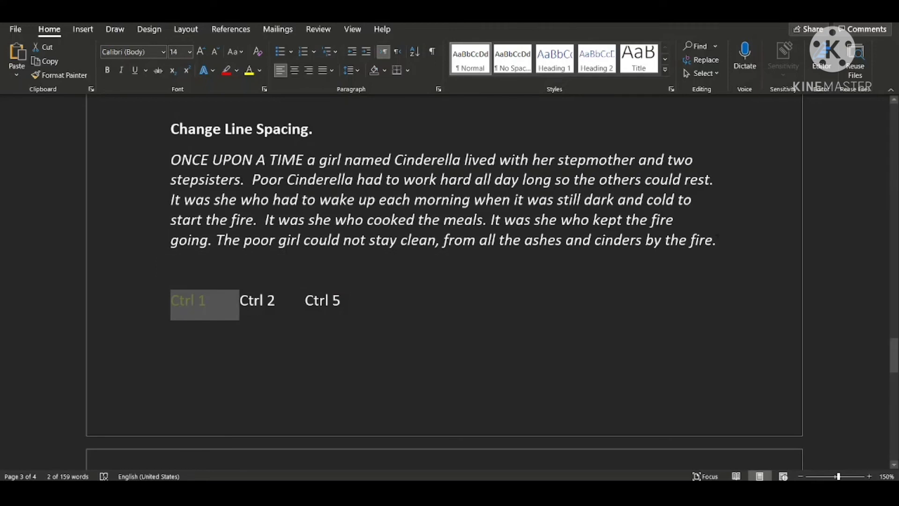
left_click_drag(717, 239, 229, 159)
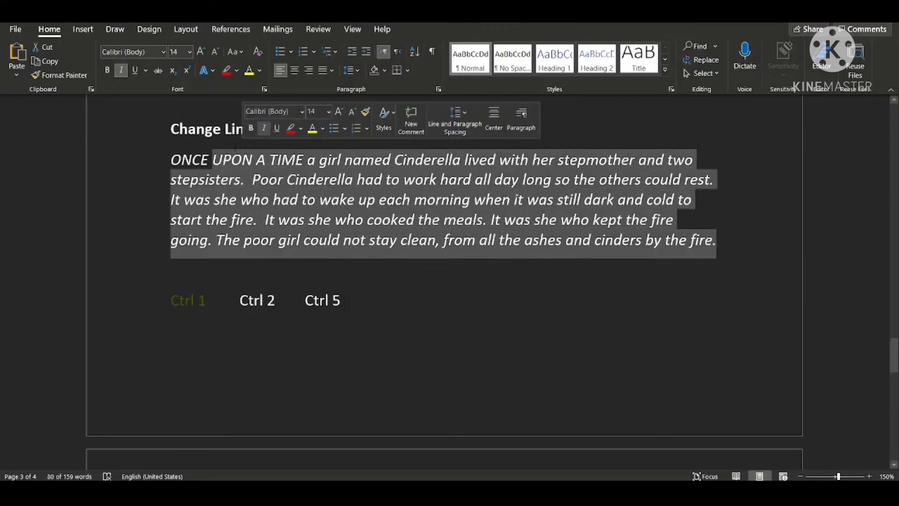
double_click(227, 161)
triple_click(232, 186)
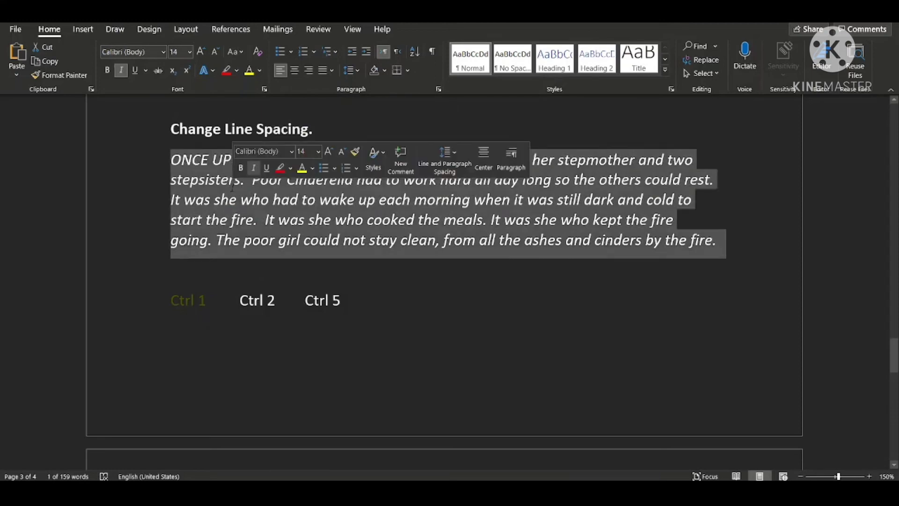
double_click(230, 187)
triple_click(222, 191)
double_click(221, 191)
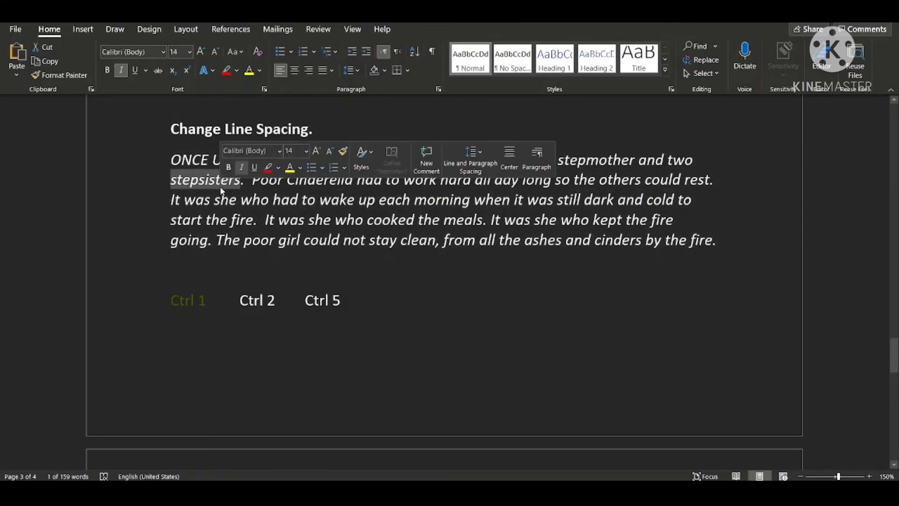
triple_click(208, 181)
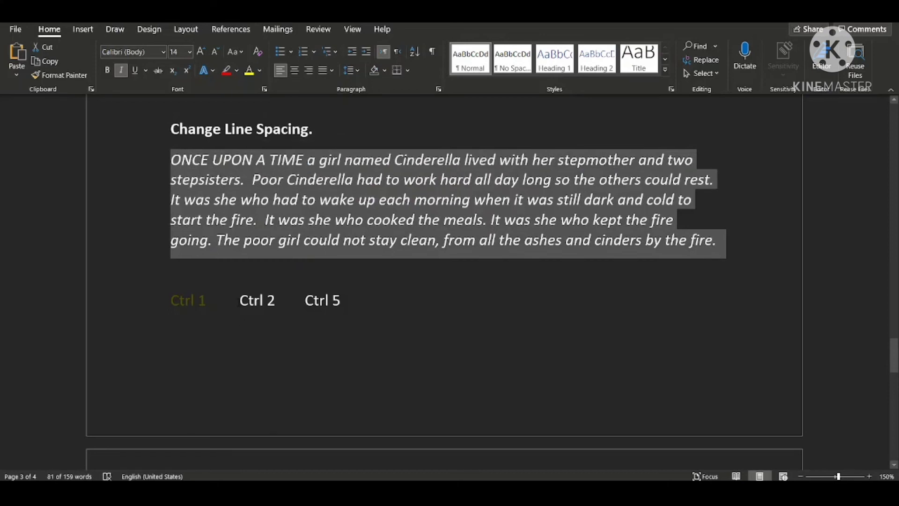
Color the "Ctrl 2" label red and set the Cinderella paragraph to double line spacing.
left_click_drag(240, 302, 305, 302)
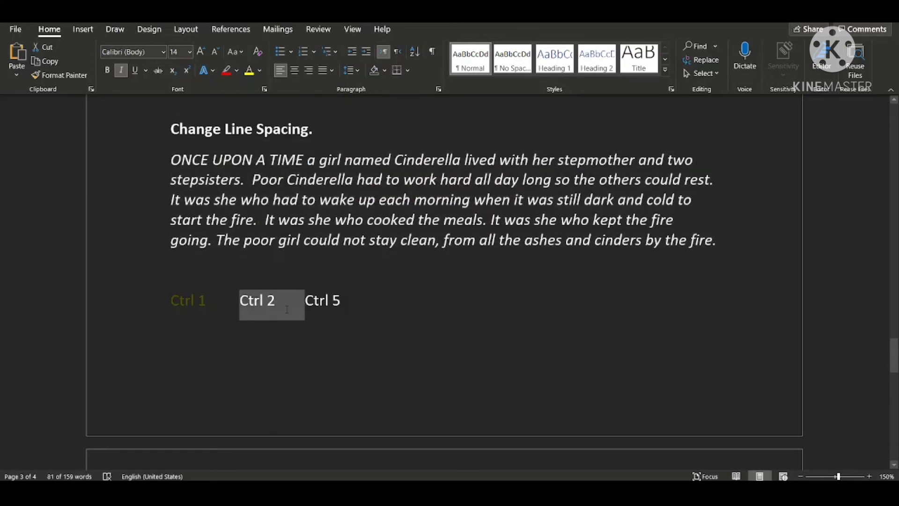
left_click(260, 71)
left_click(257, 199)
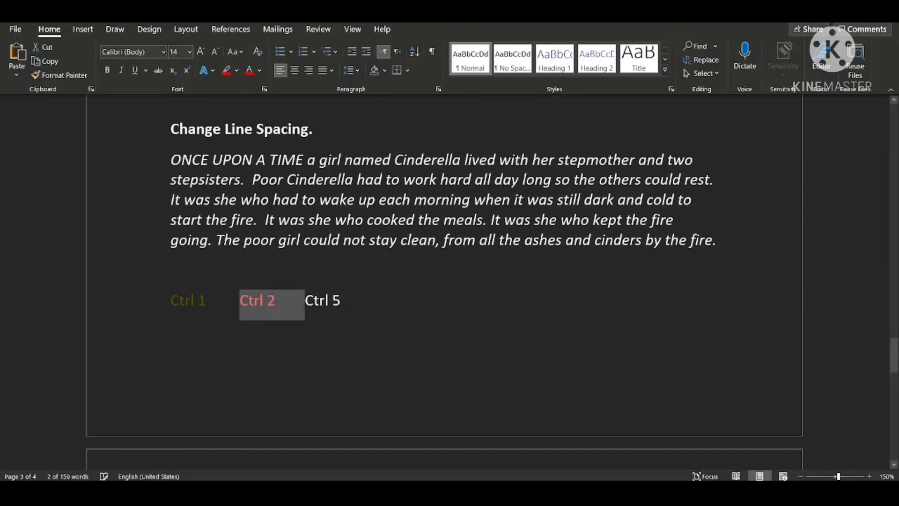
triple_click(175, 164)
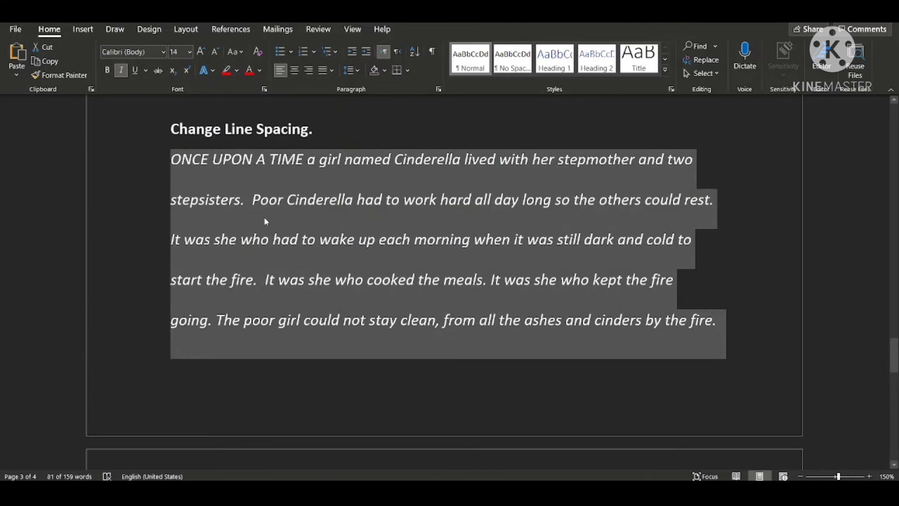
Color the "Ctrl 5" label green and select the Cinderella paragraph again.
scroll(267, 240, "down", 3)
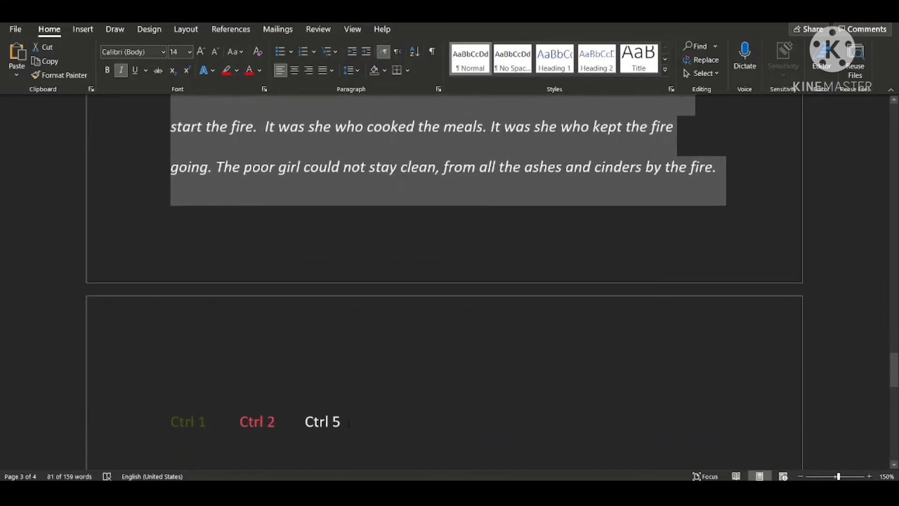
left_click_drag(349, 423, 268, 423)
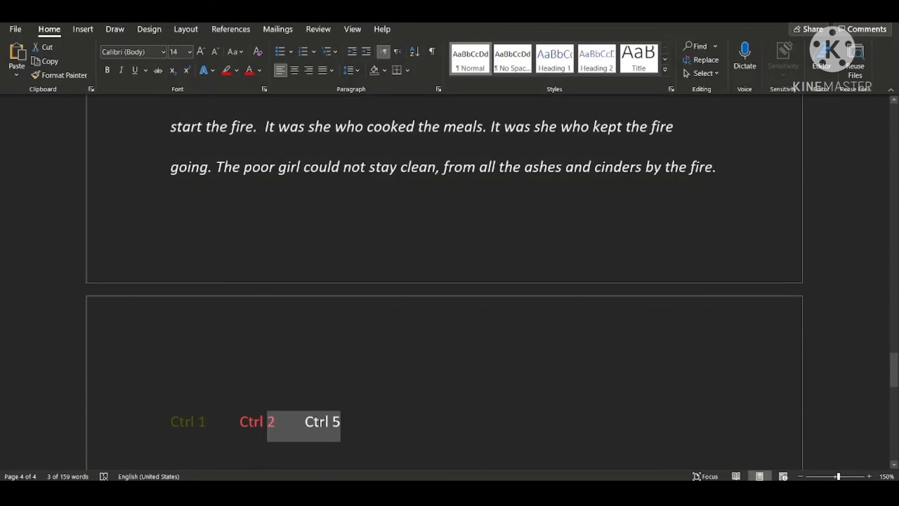
left_click(307, 425)
left_click_drag(307, 425, 341, 425)
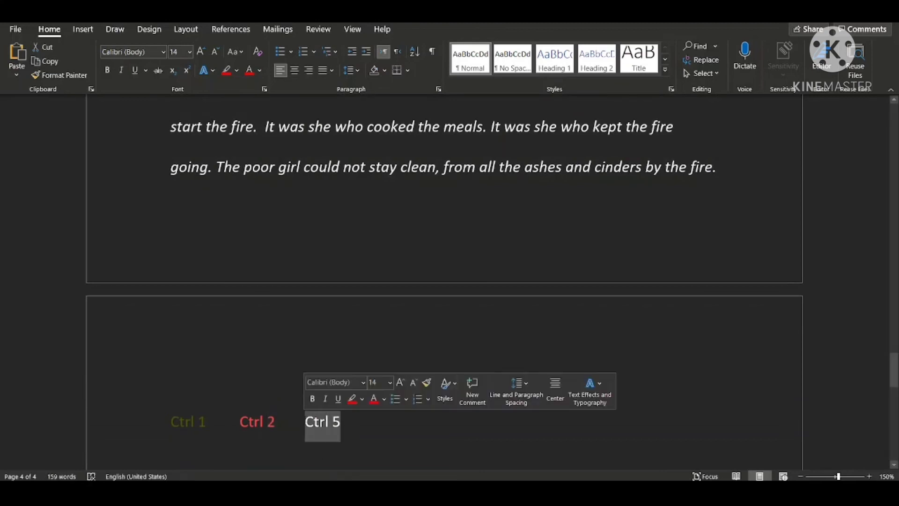
left_click(261, 71)
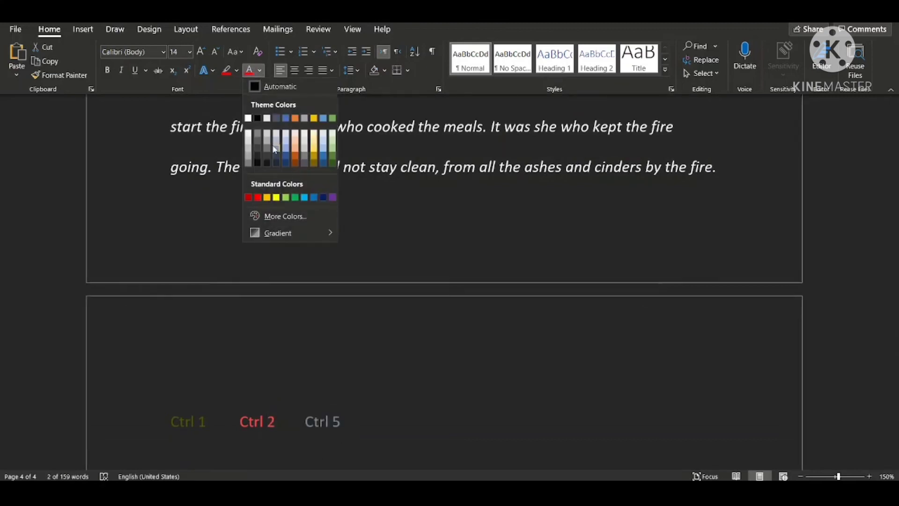
left_click(296, 198)
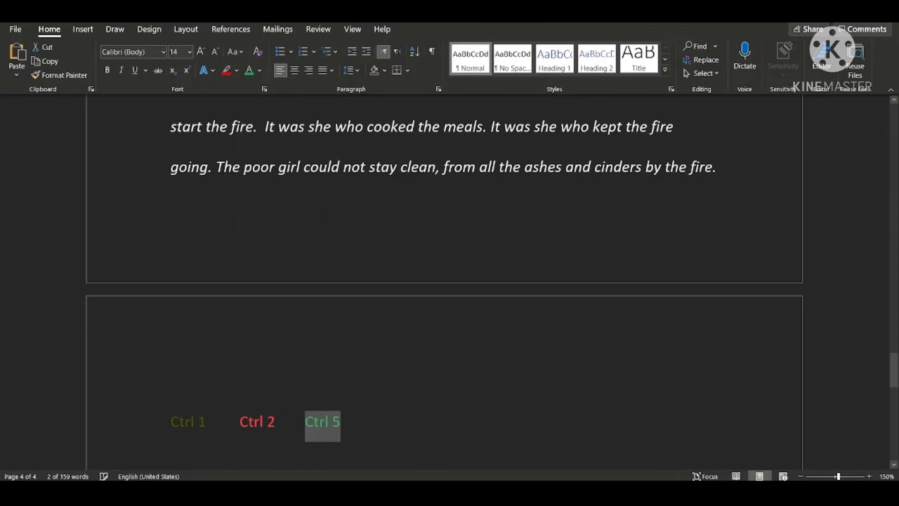
scroll(296, 198, "up", 4)
left_click_drag(170, 181, 725, 375)
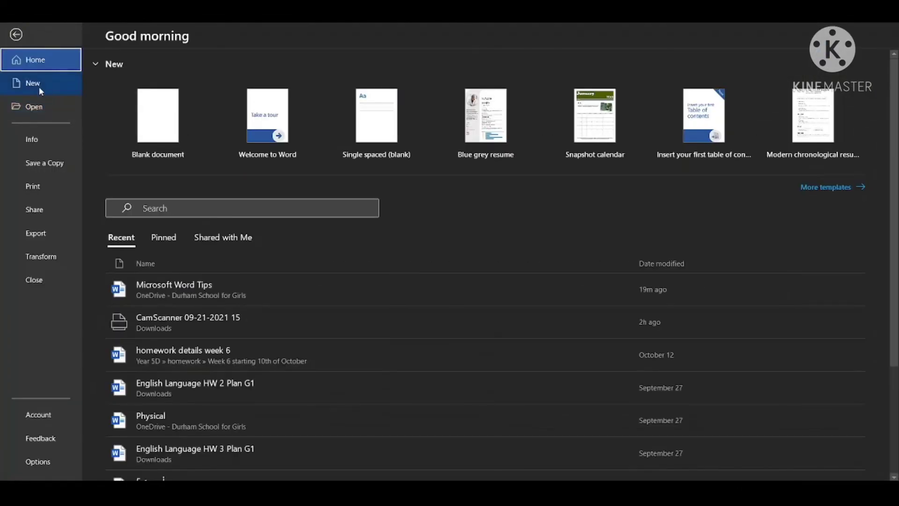
Open the new-document page and browse the available templates.
left_click(42, 104)
left_click(41, 82)
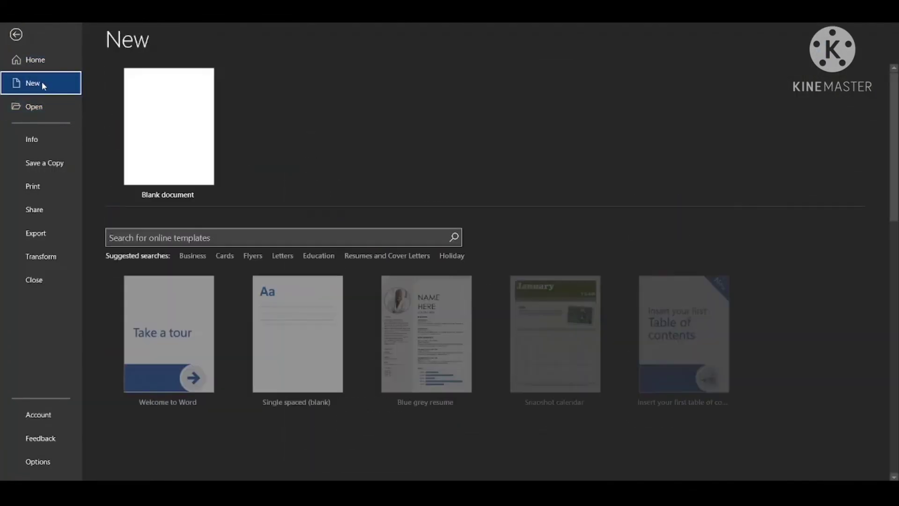
scroll(187, 201, "down", 4)
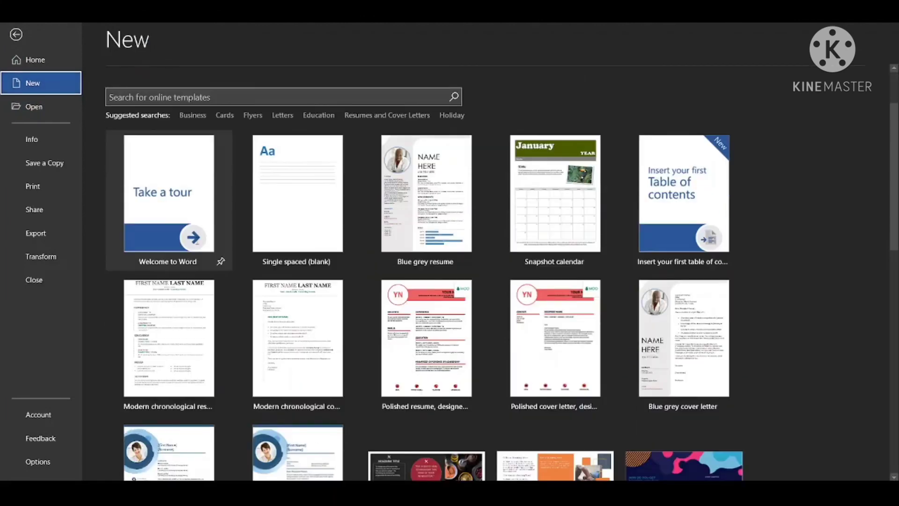
scroll(187, 141, "down", 3)
scroll(187, 104, "up", 2)
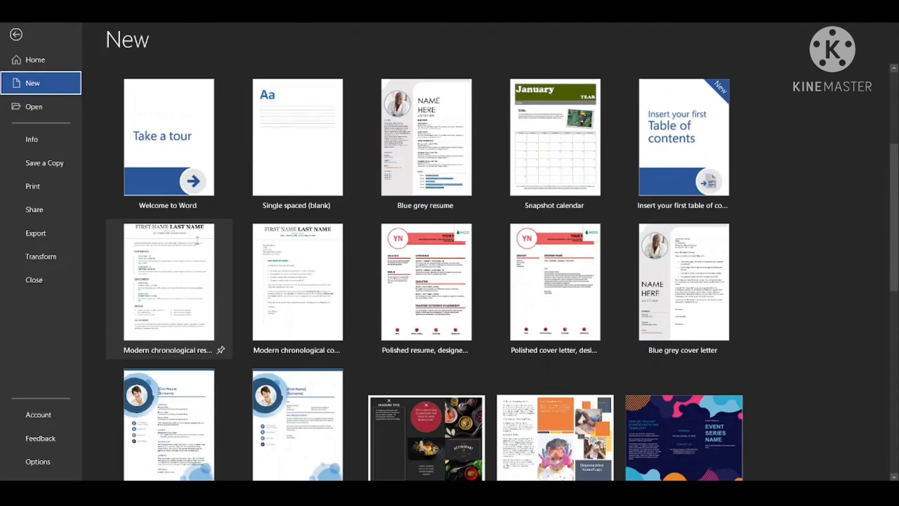
scroll(186, 104, "up", 4)
Search the online templates for "cookies" and clear the search text.
left_click(207, 209)
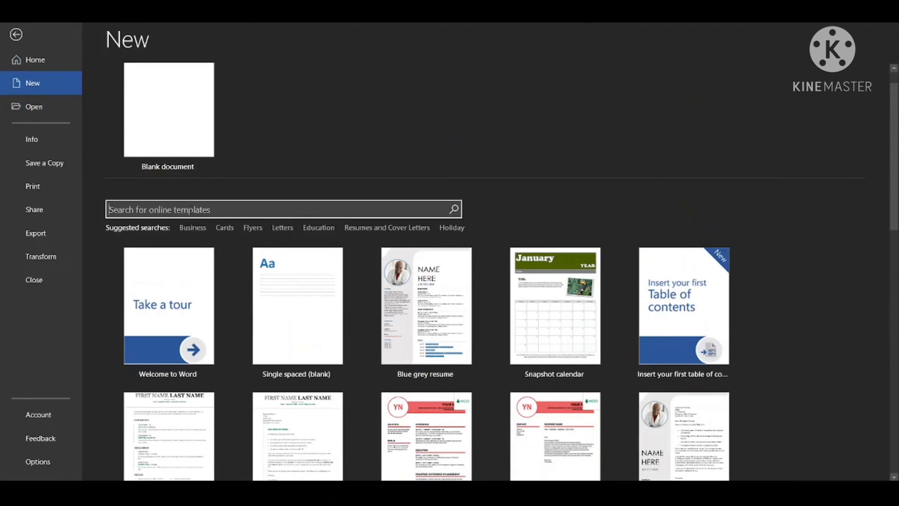
type("cookies")
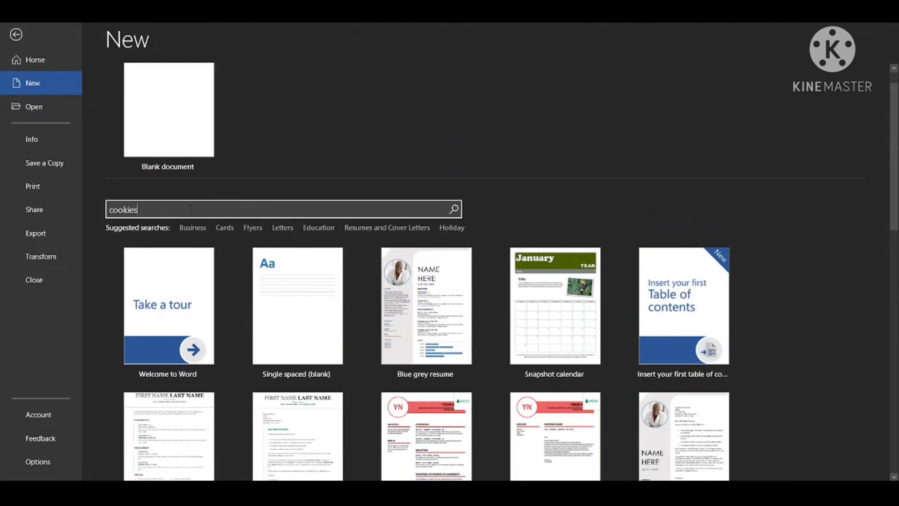
key("Return")
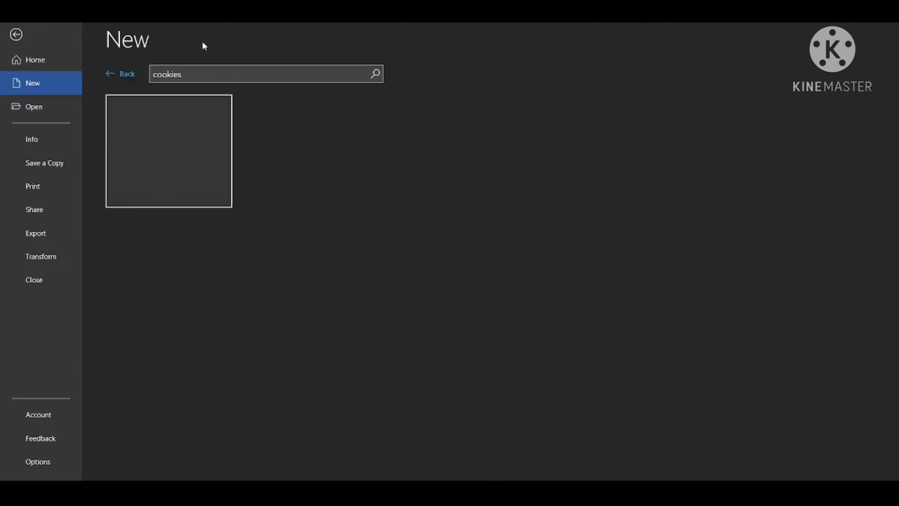
key("BackSpace")
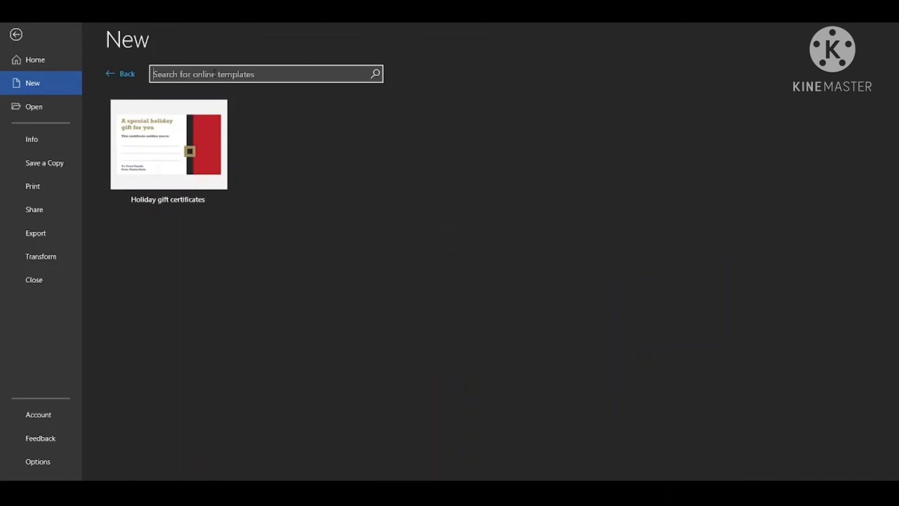
Search the online templates for "healthy food".
type("healthy foo")
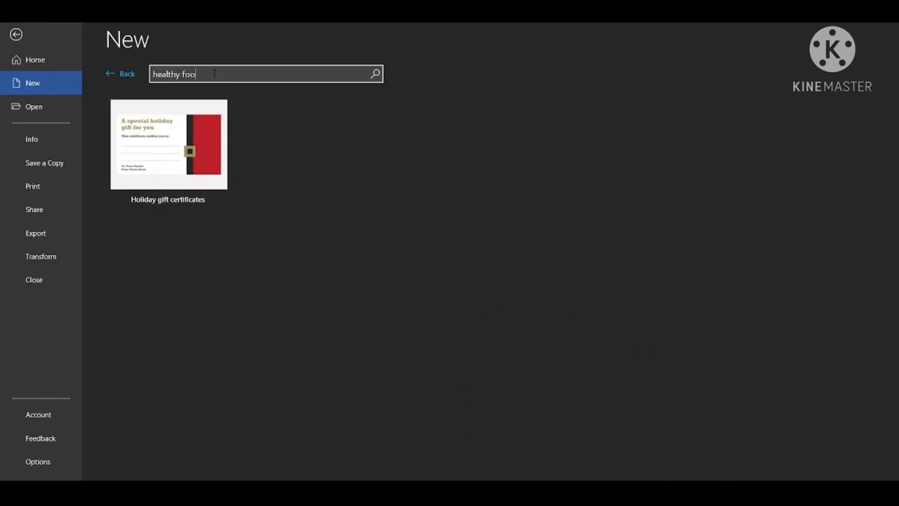
type("d")
key("Return")
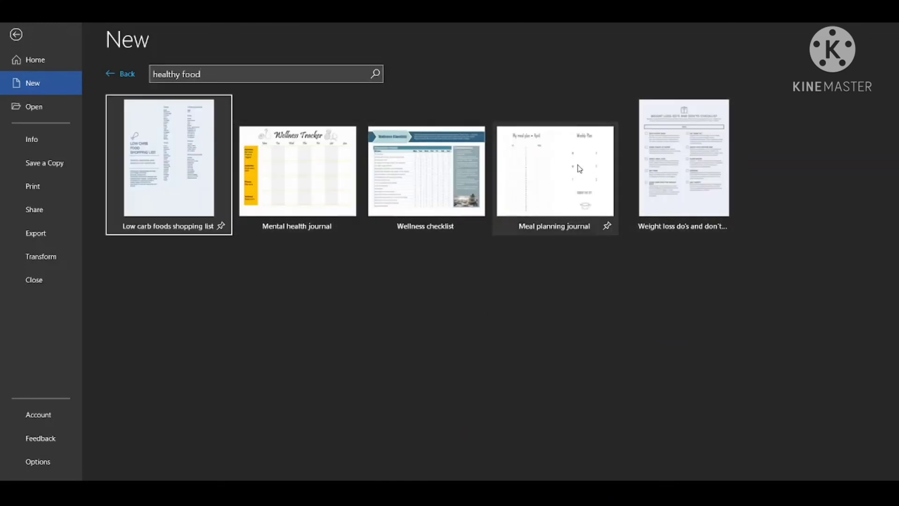
Create a new document from the "Meal planning journal" template and view its pages.
left_click(555, 176)
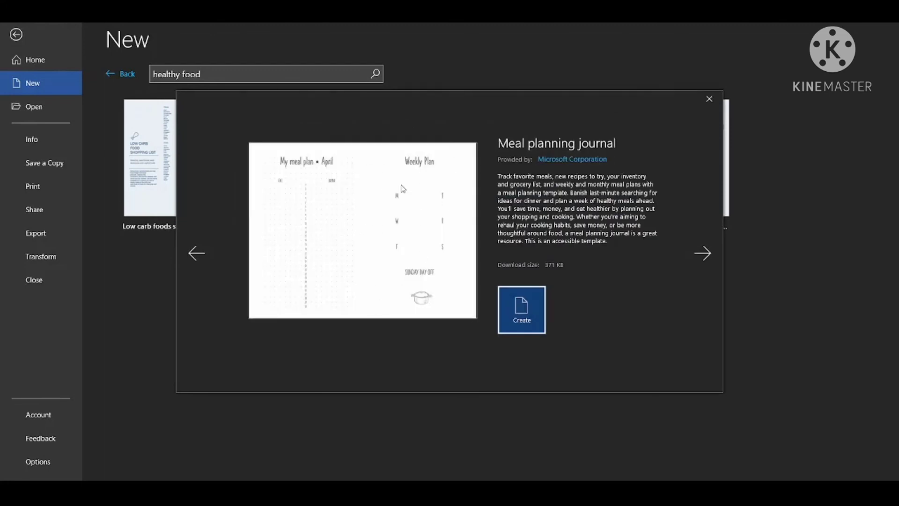
left_click(531, 318)
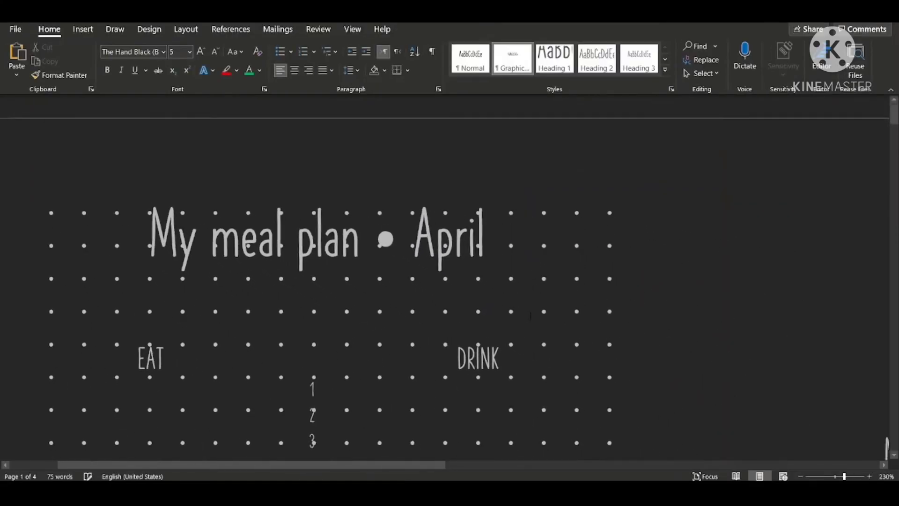
scroll(531, 316, "down", 18)
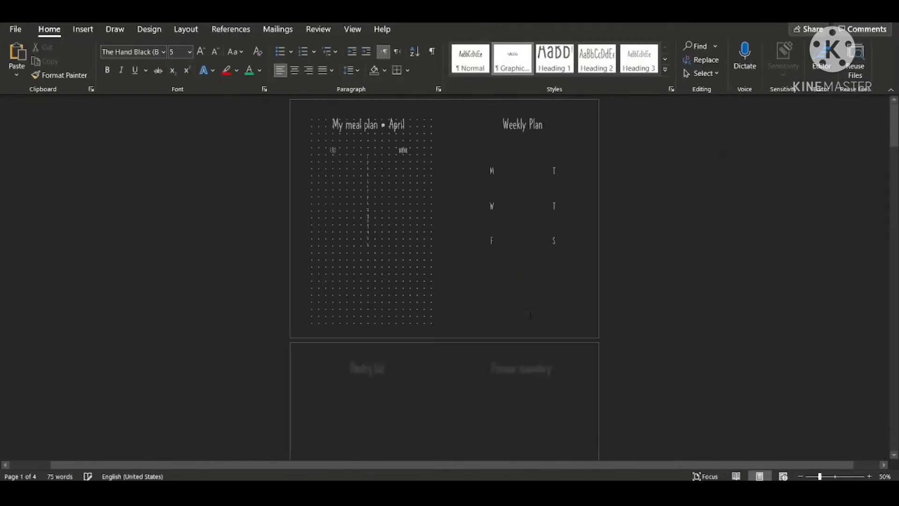
scroll(531, 317, "down", 2)
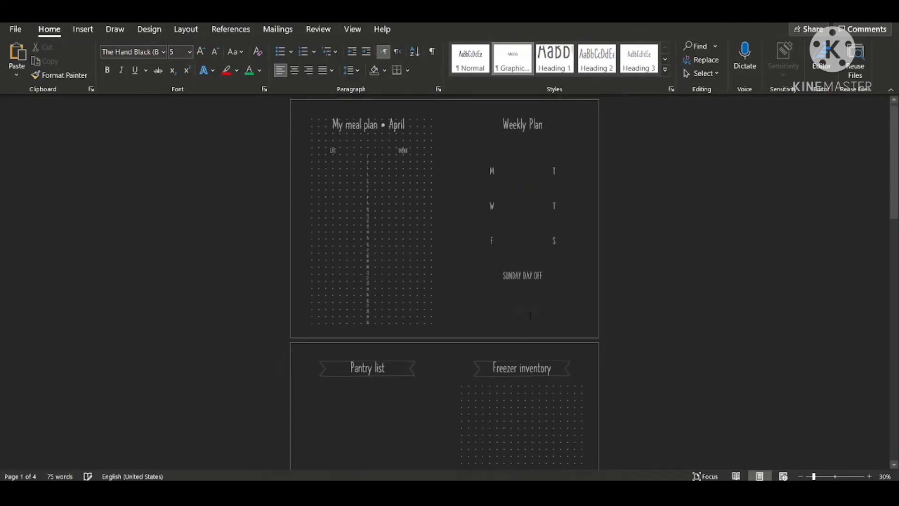